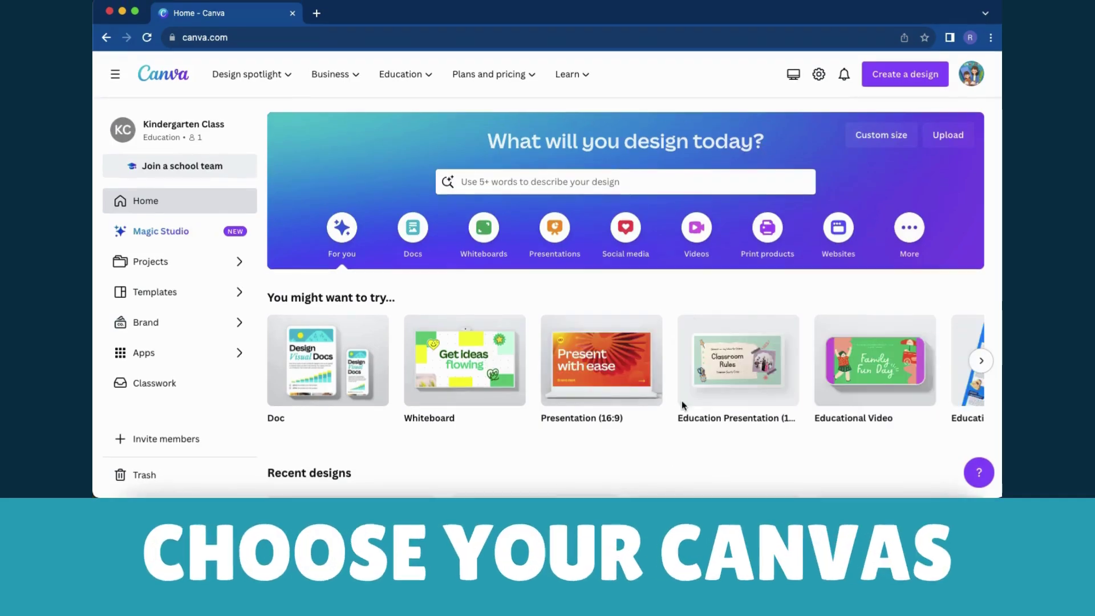
Step: Search designs for 'worksheet' and start a blank Worksheet (A4 Portrait) design
click(896, 79)
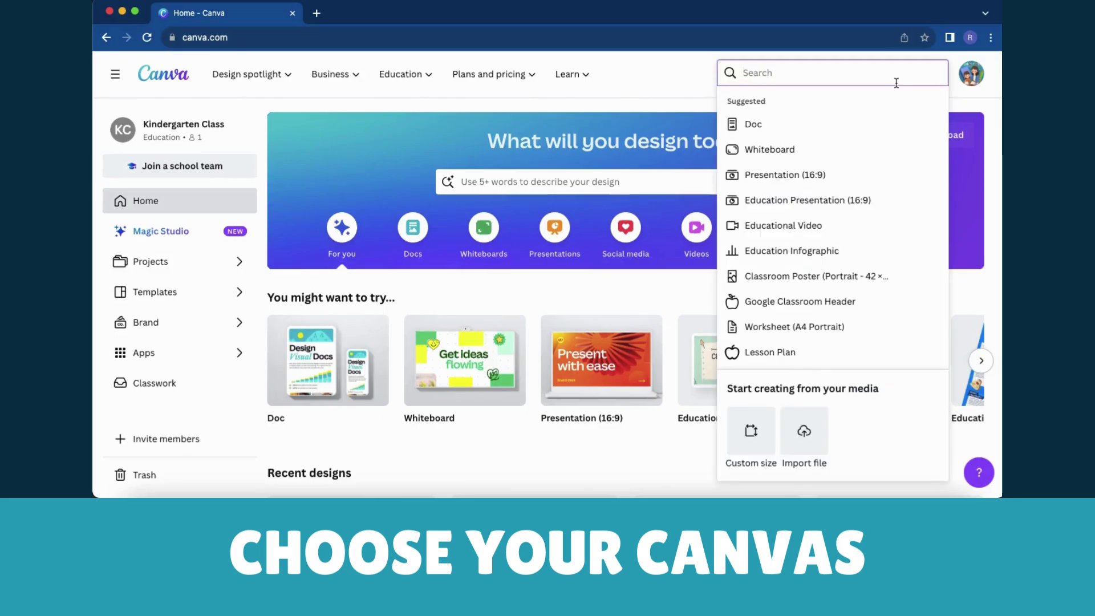
text(worksheet)
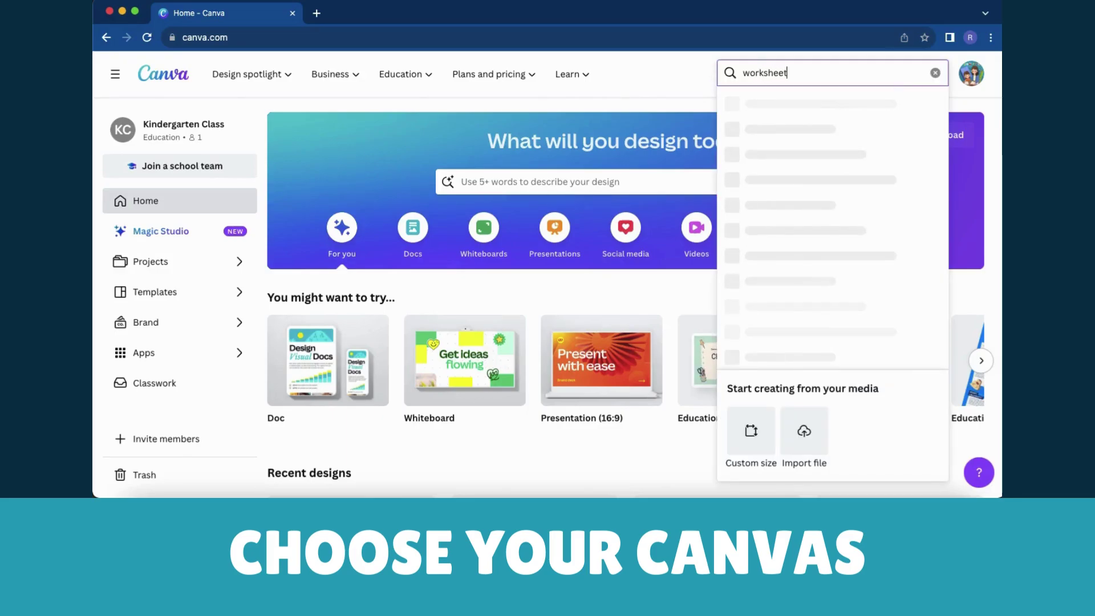
click(846, 130)
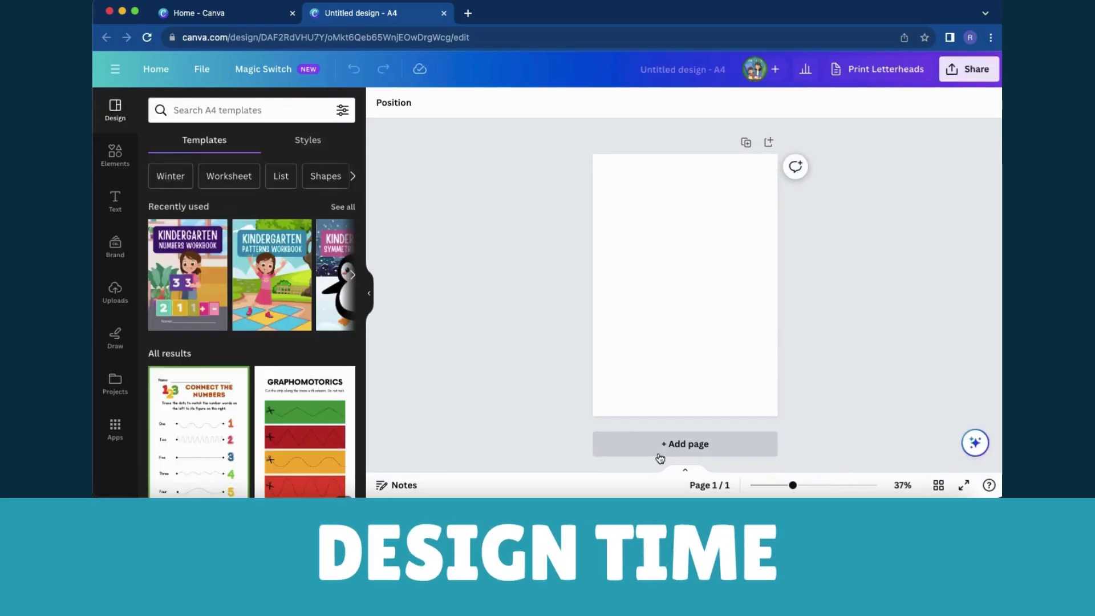
Step: Add a 'Name' text box and move it to the page's top-left
click(116, 155)
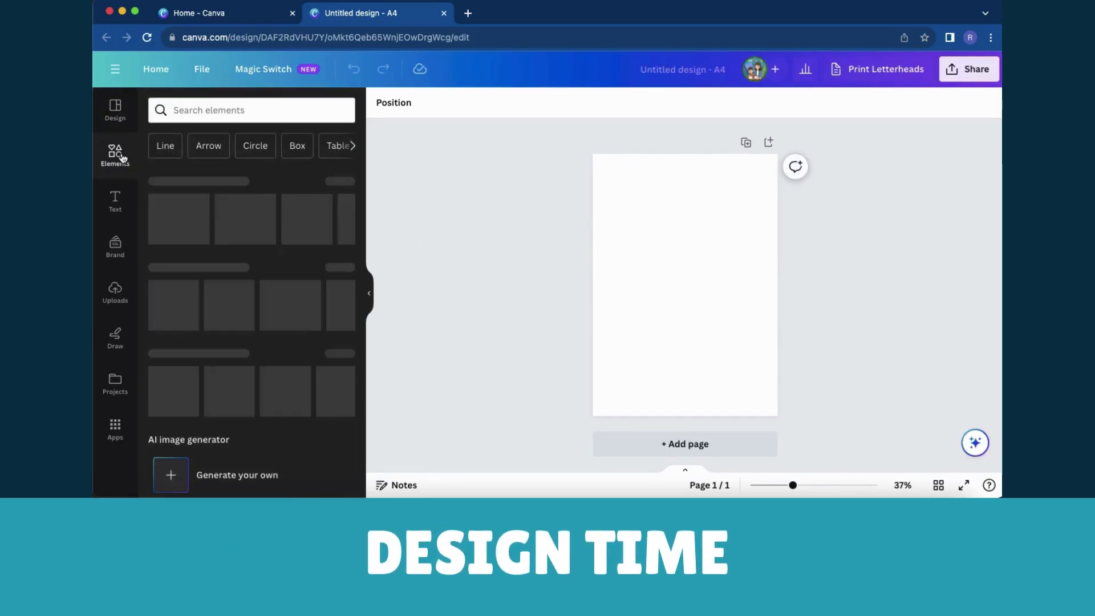
click(115, 214)
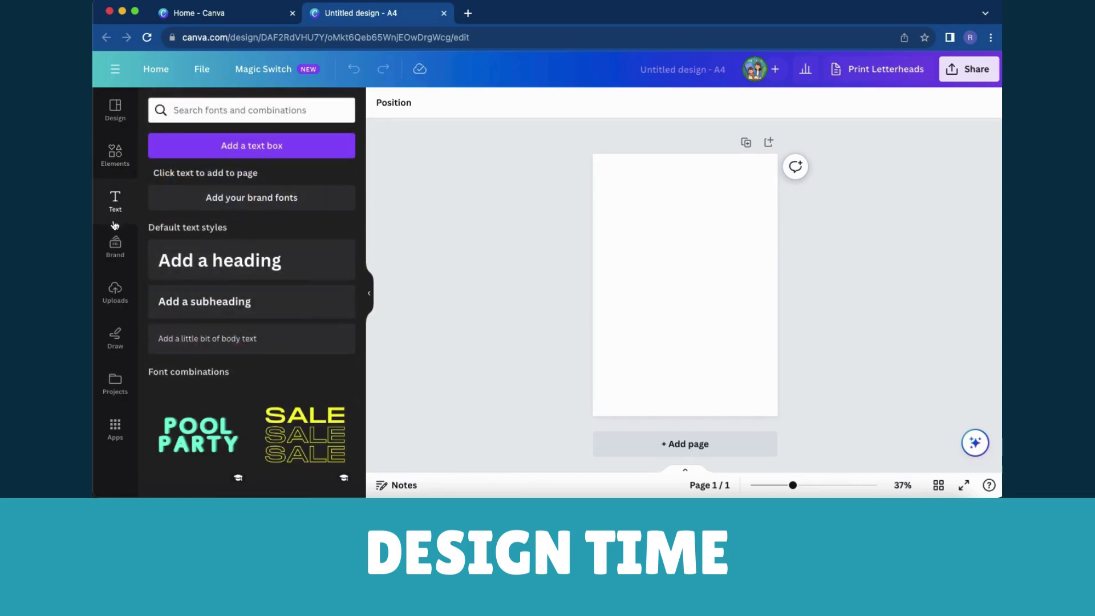
click(116, 251)
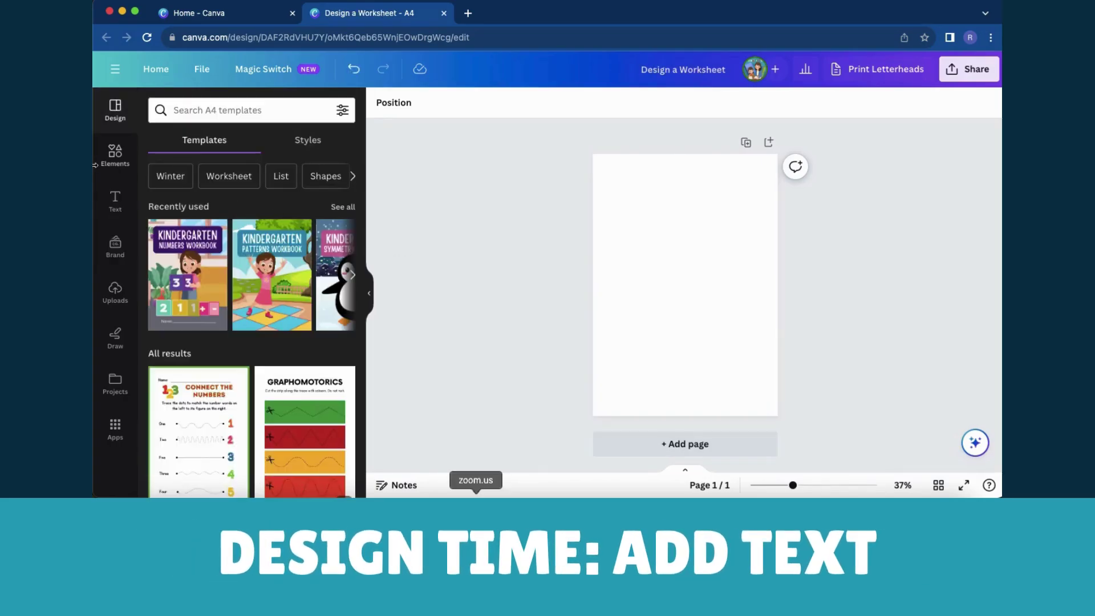
click(116, 200)
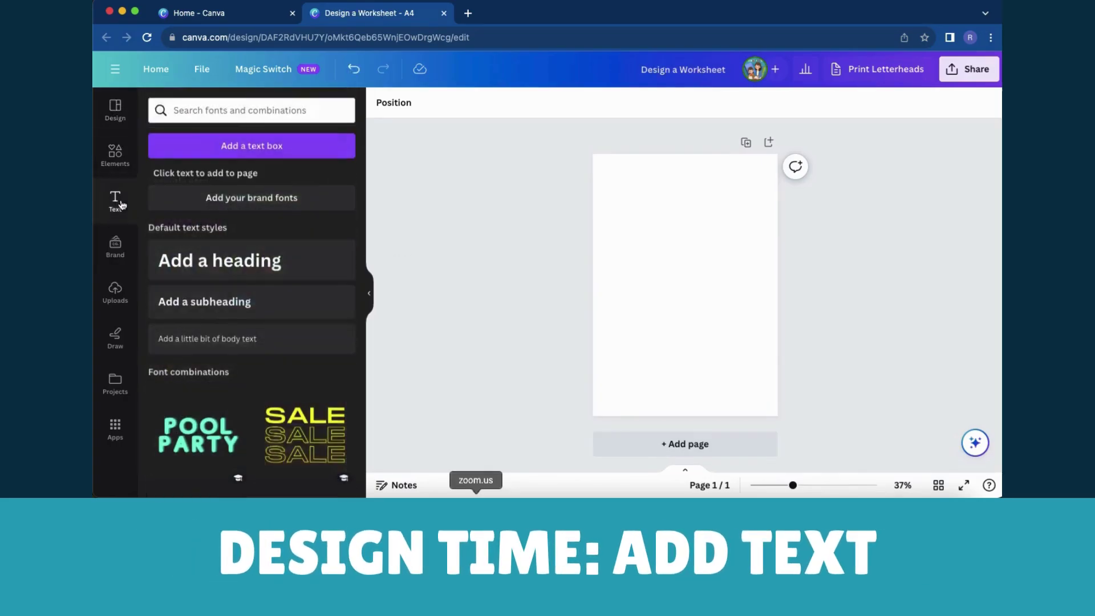
click(259, 147)
key(BackSpace)
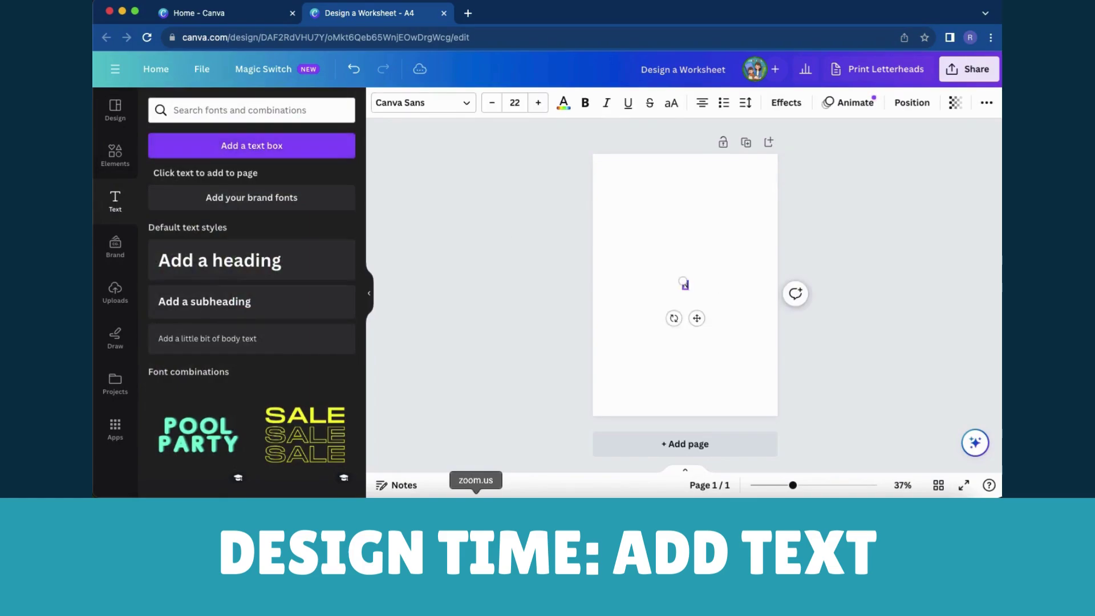
drag(697, 318, 722, 206)
Step: Copy it as a 'Date' label, then set both labels in Helvetica World, left-aligned
double_click(709, 177)
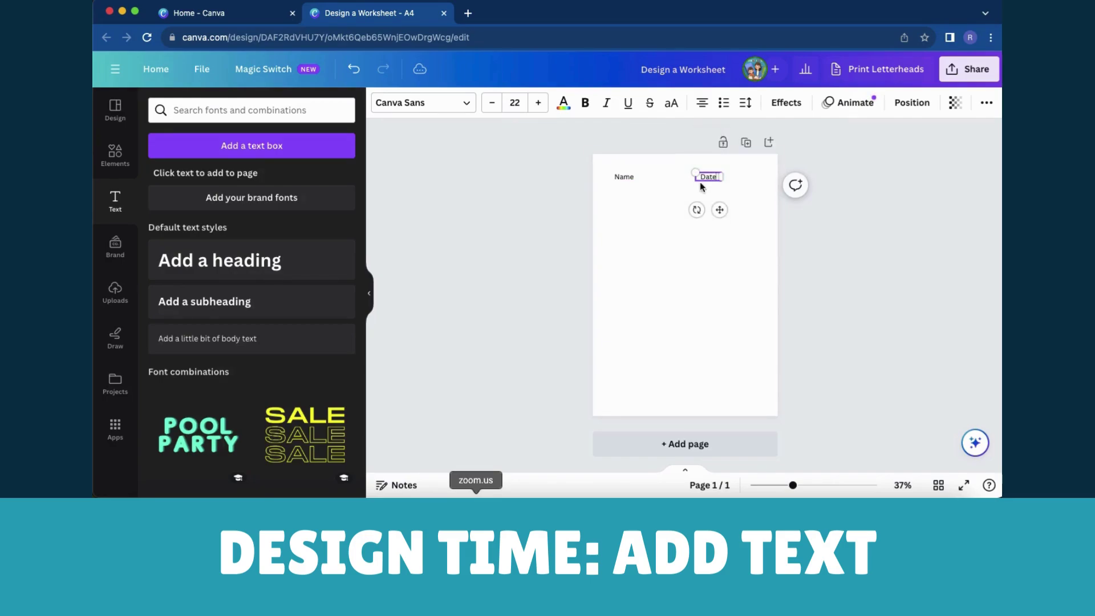
shift+click(624, 178)
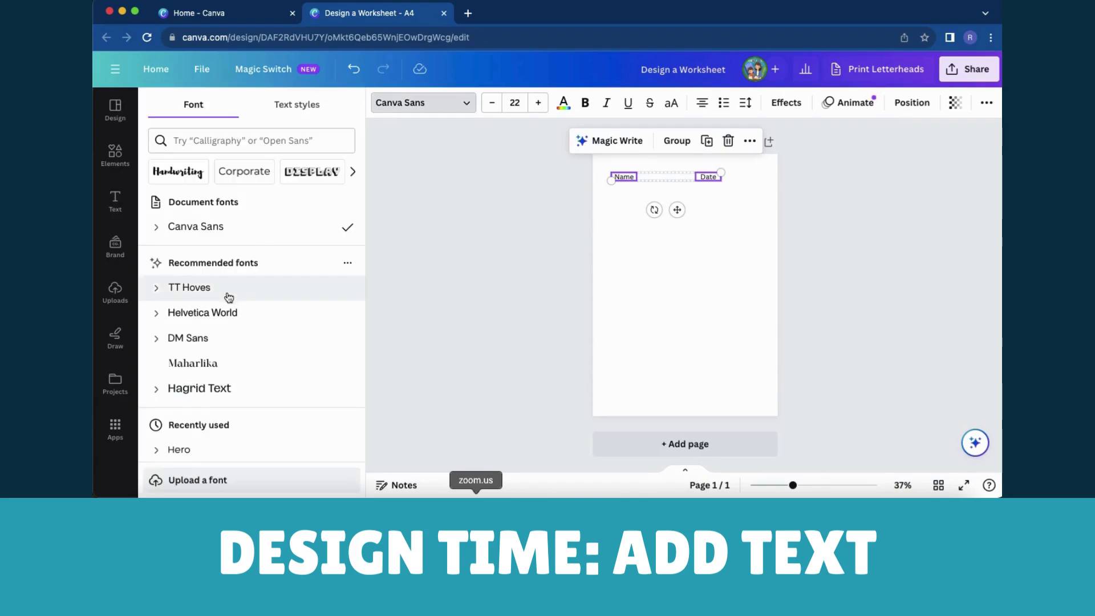
click(224, 313)
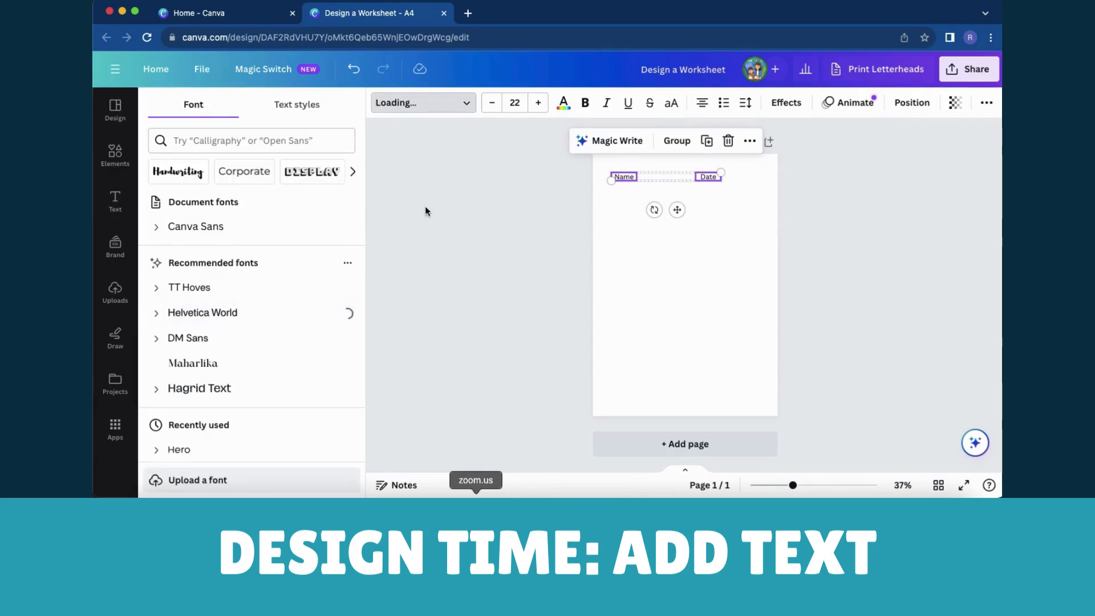
click(710, 104)
click(736, 258)
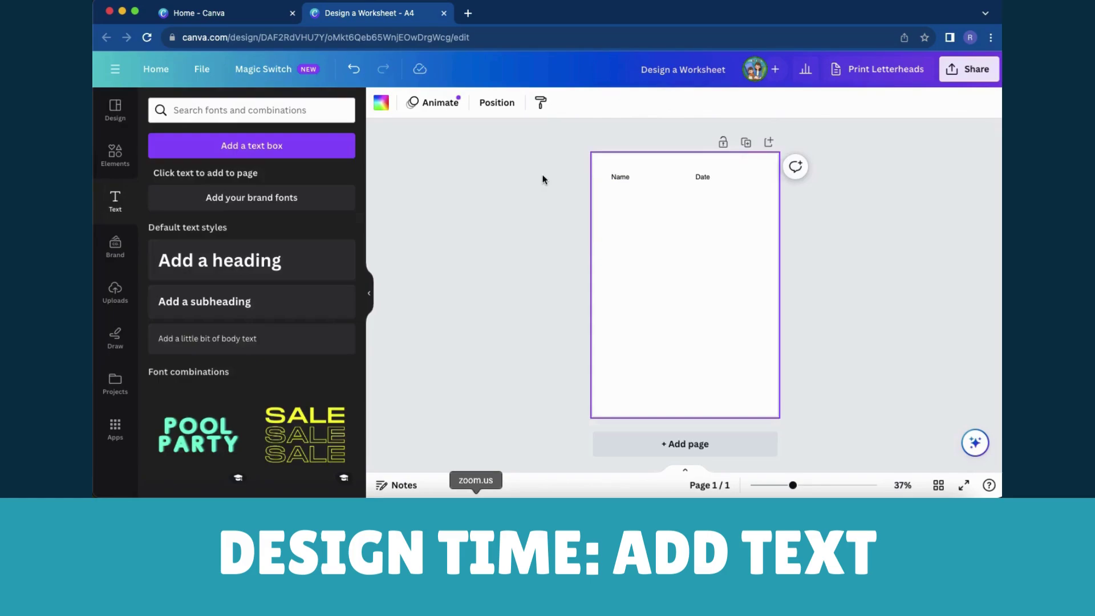
Step: Add a 'SENTENCE WRITING' heading in Bobby Jones and place it under Name and Date
click(276, 268)
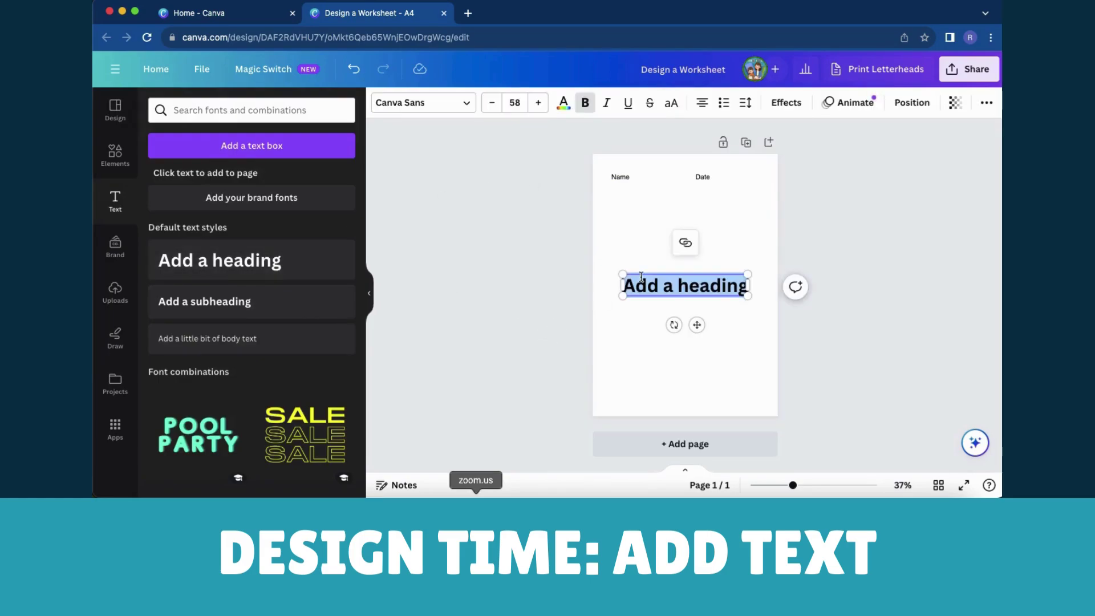
text(SENTENCE W)
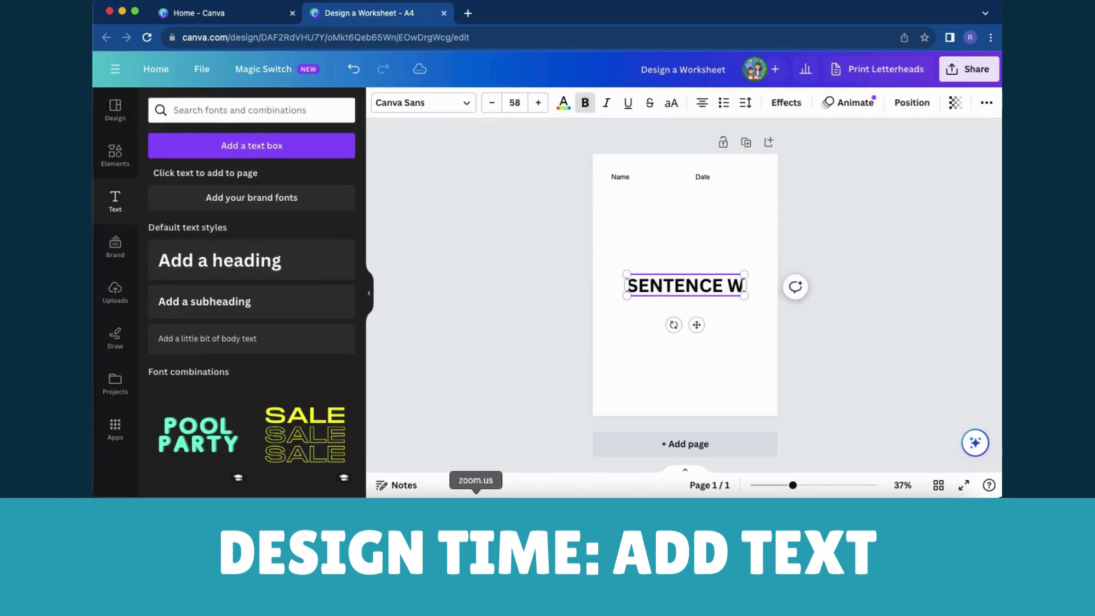
text(RITING)
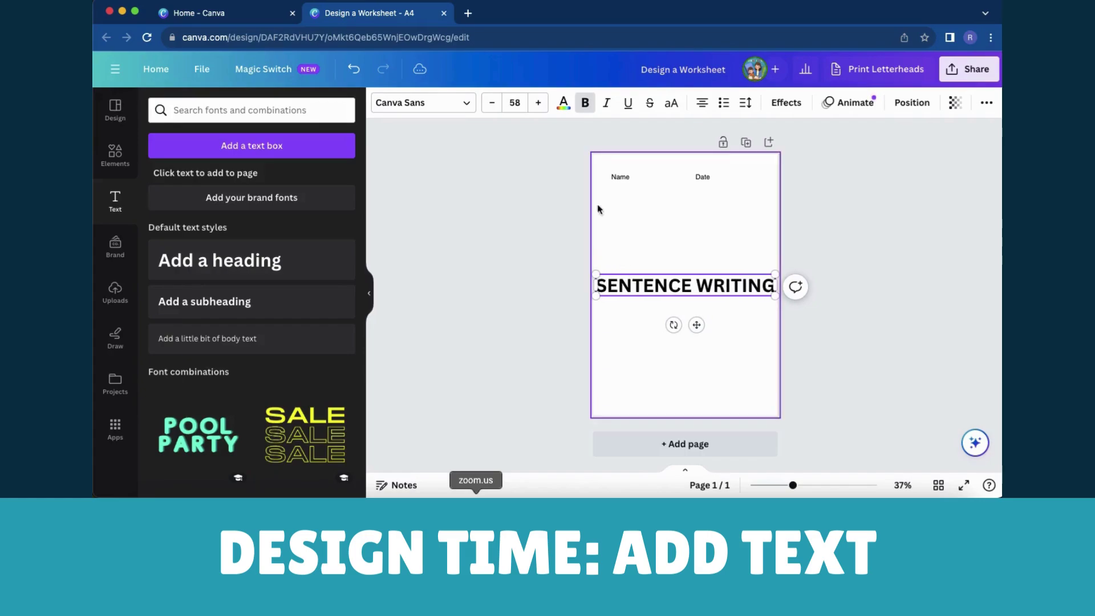
click(423, 102)
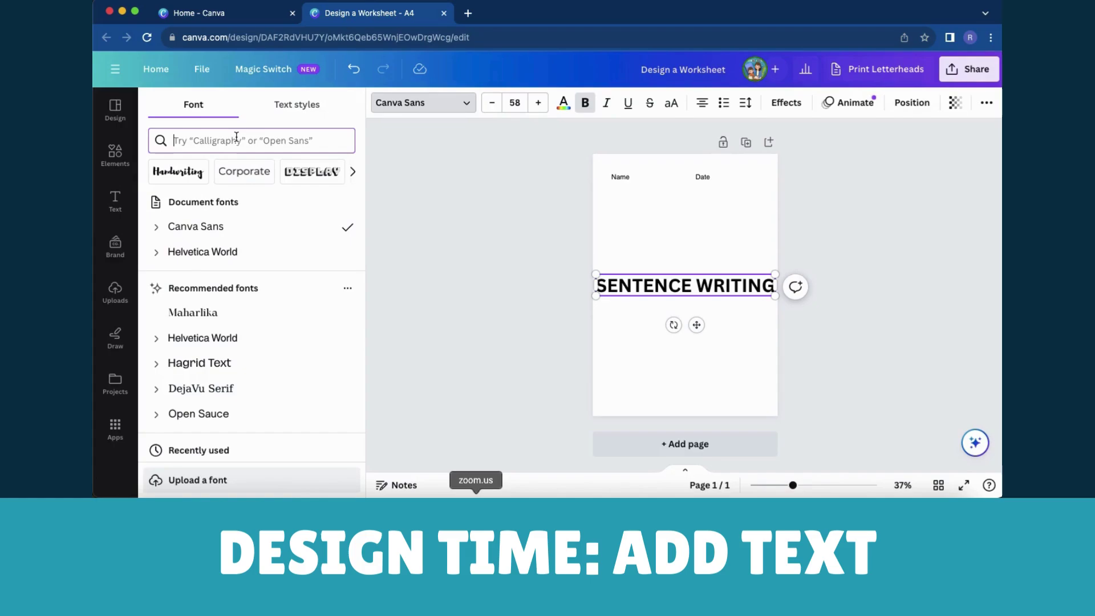
text(bobb)
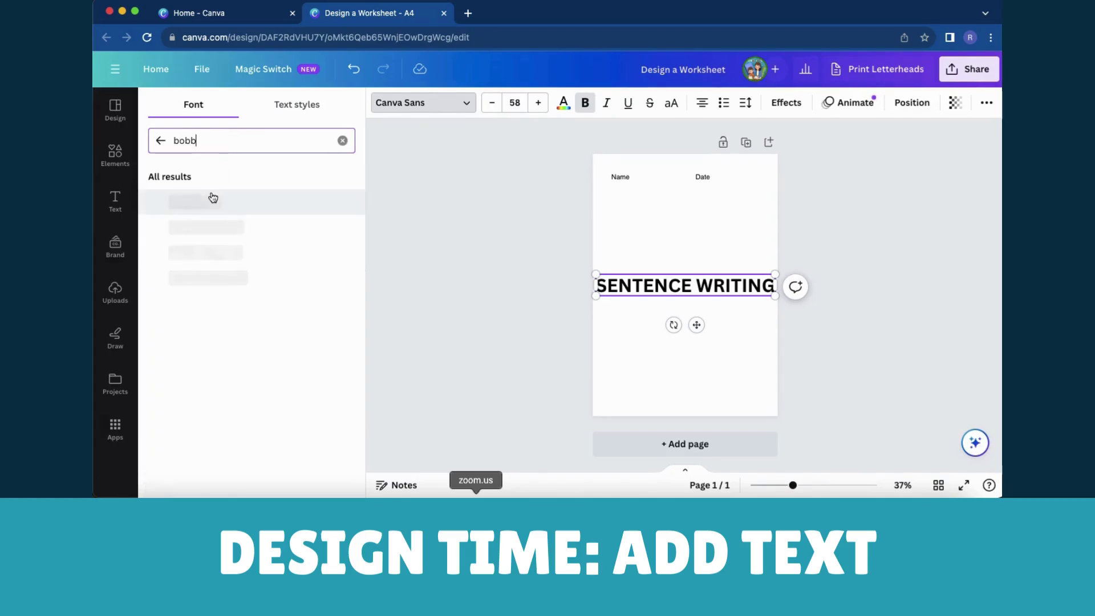
click(208, 201)
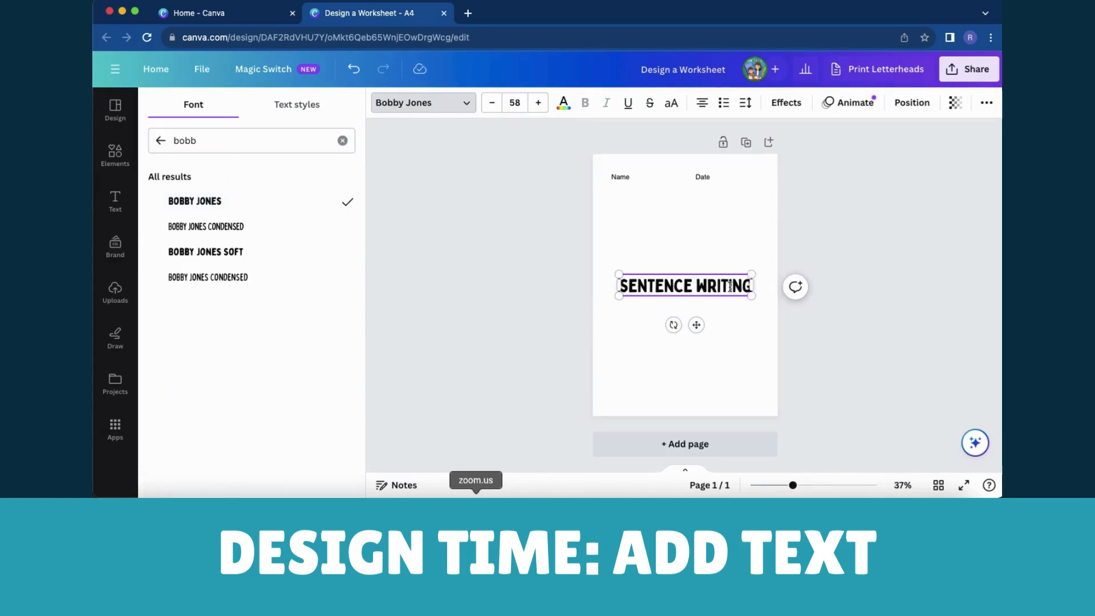
drag(696, 325, 698, 235)
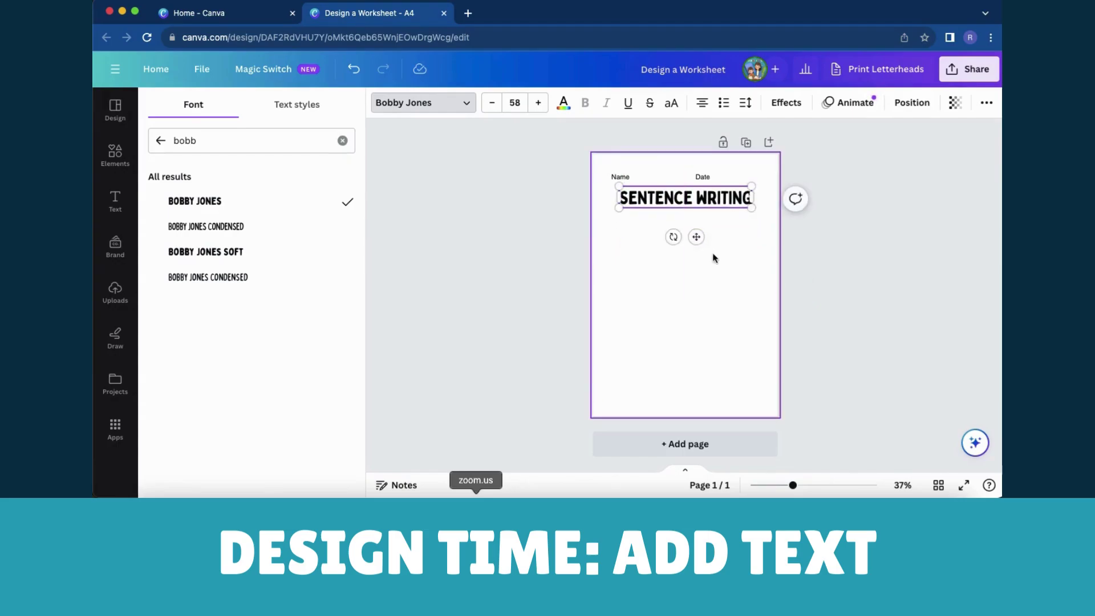
click(714, 258)
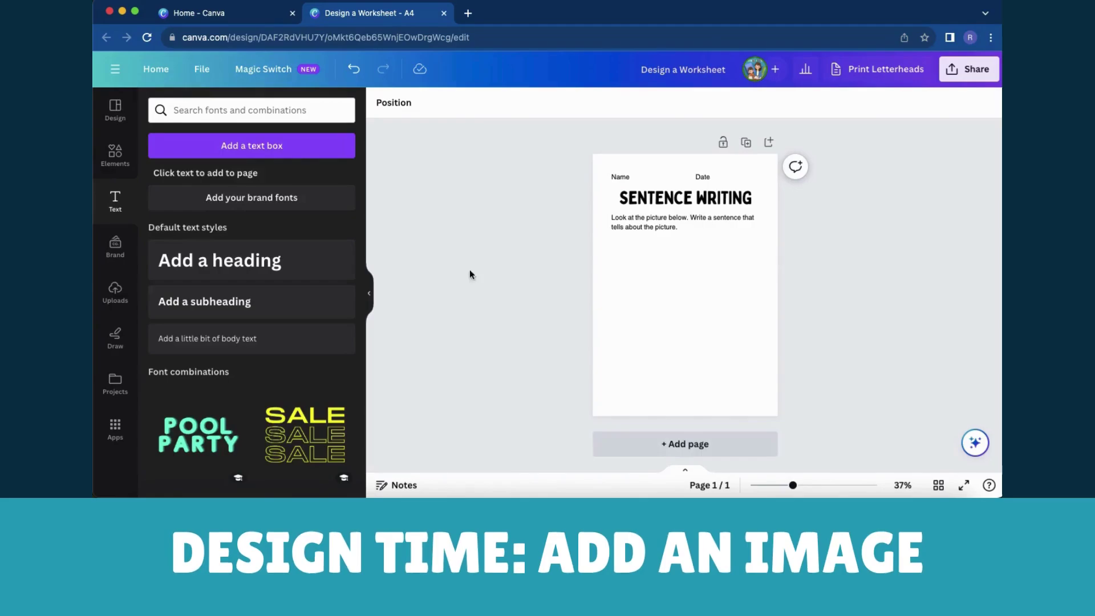
Step: Add the grey 'funny cat' graphic tangled in fairy lights, then shrink and centre it
click(120, 154)
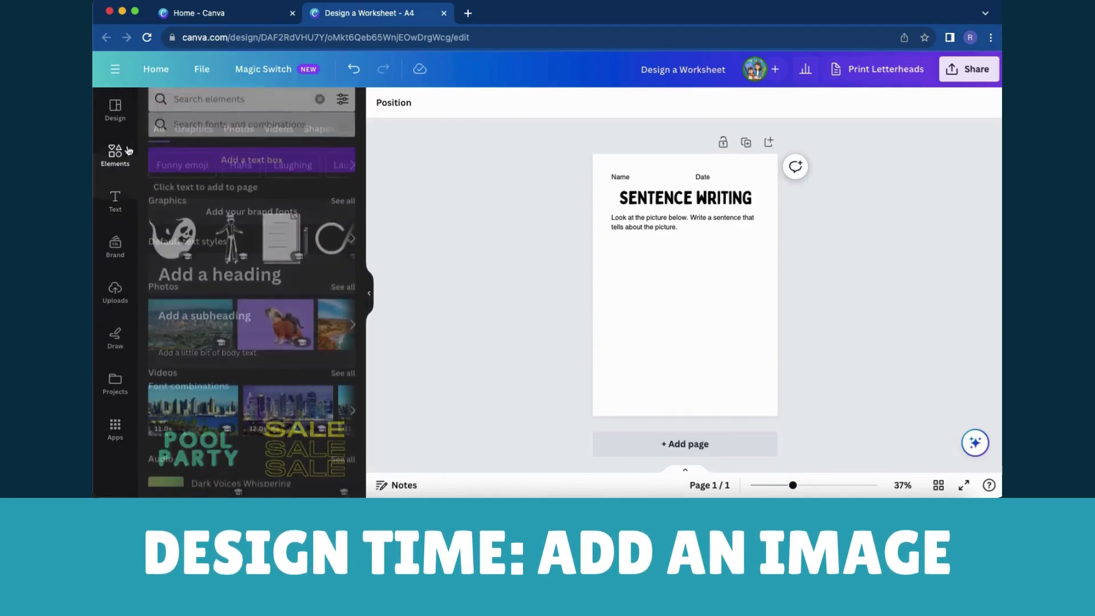
click(219, 108)
text(funny)
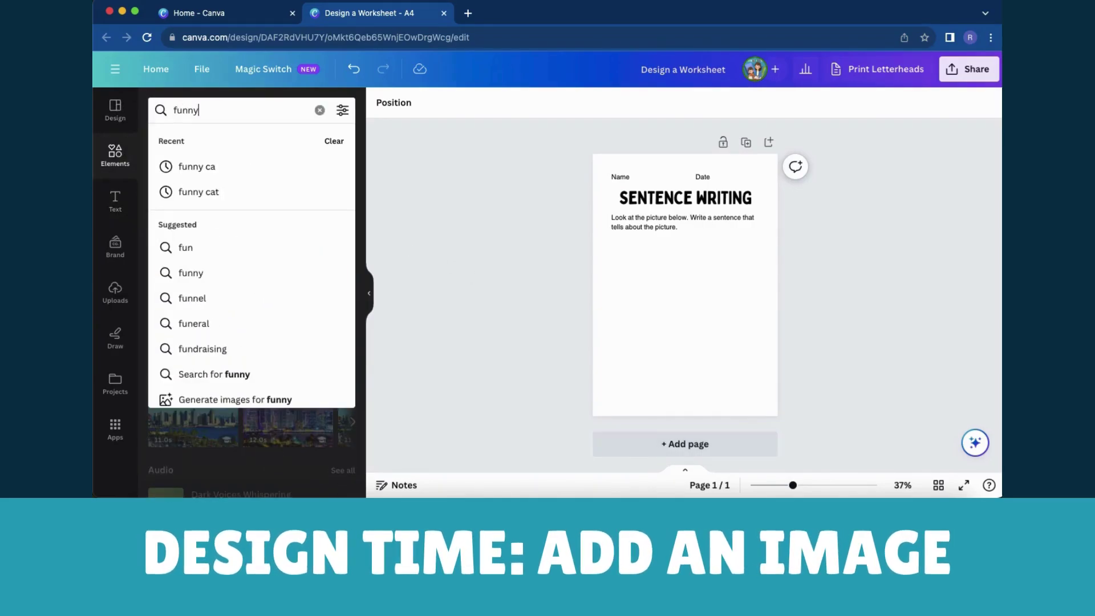
text( cat)
key(Return)
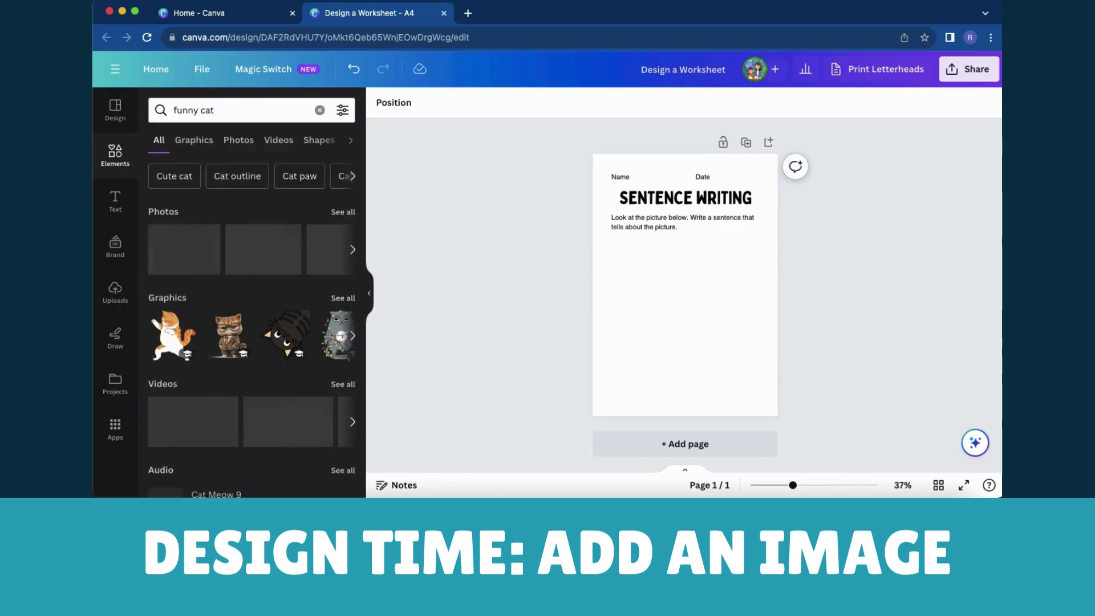
click(350, 301)
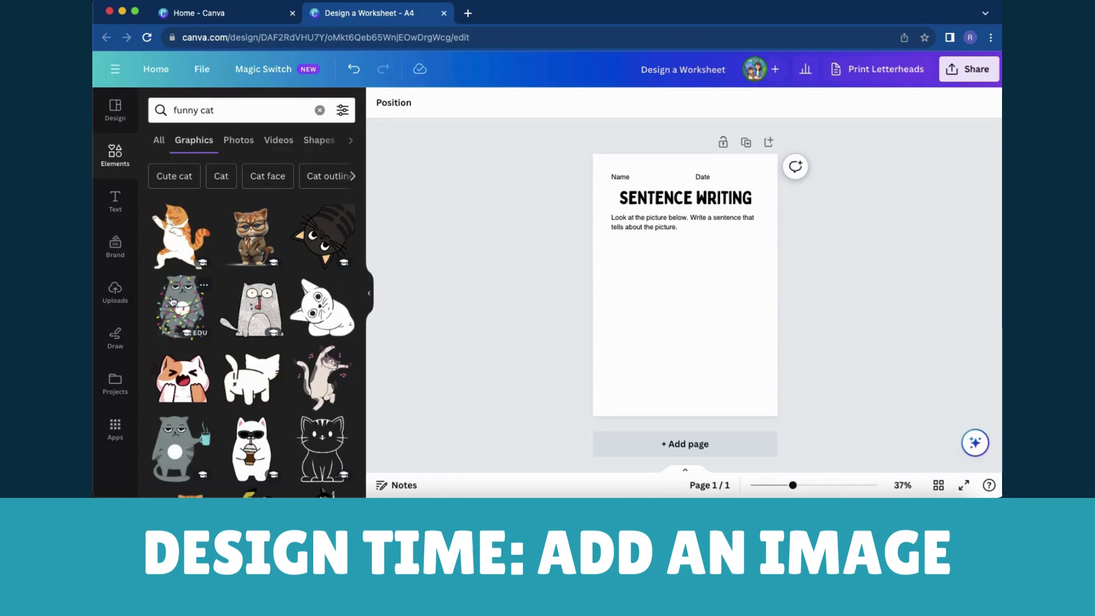
click(172, 301)
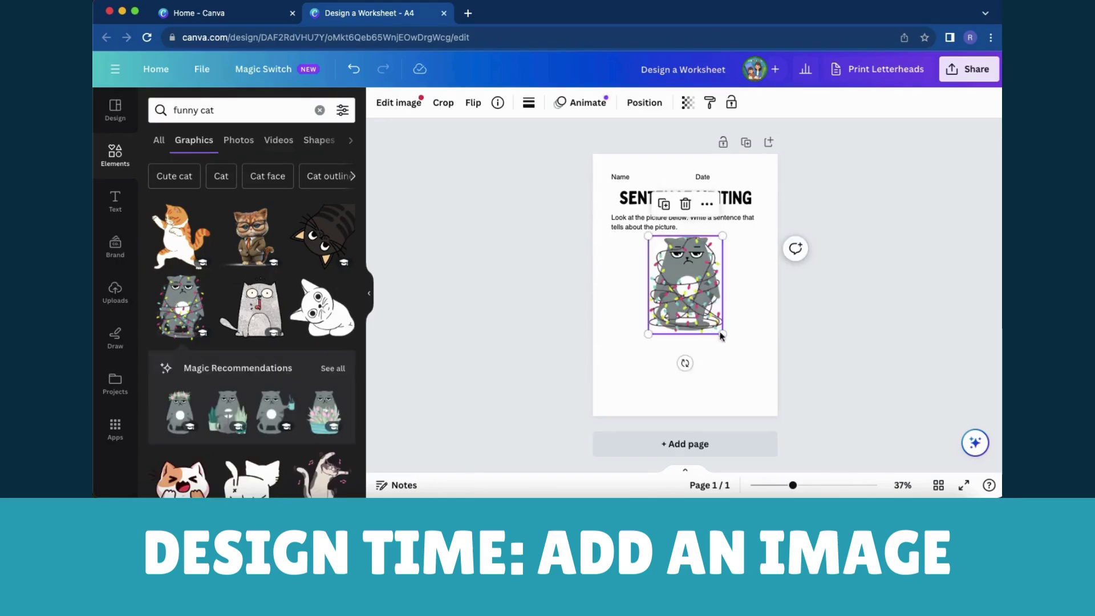
drag(721, 336, 706, 323)
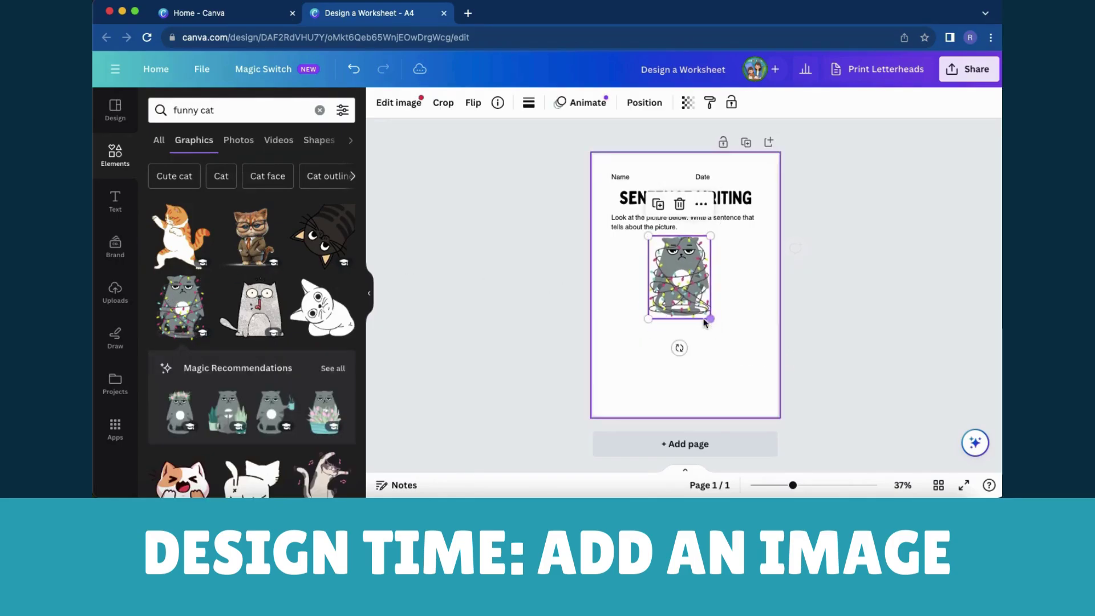
drag(680, 287, 687, 287)
click(421, 254)
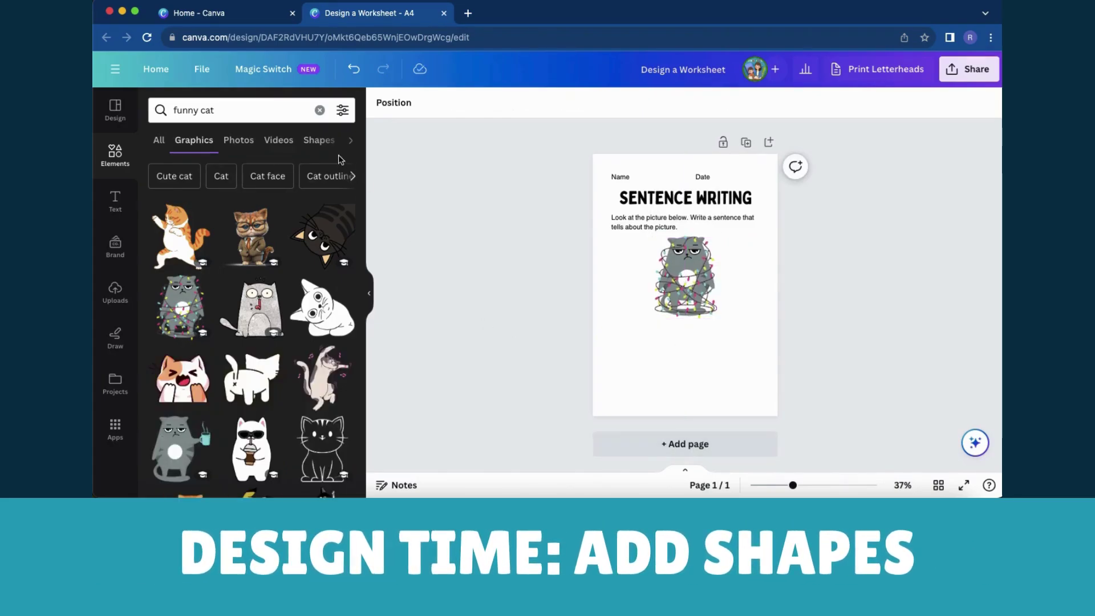
Step: Add a square shape from a 'squ' search and resize it to cover the cat picture
click(322, 143)
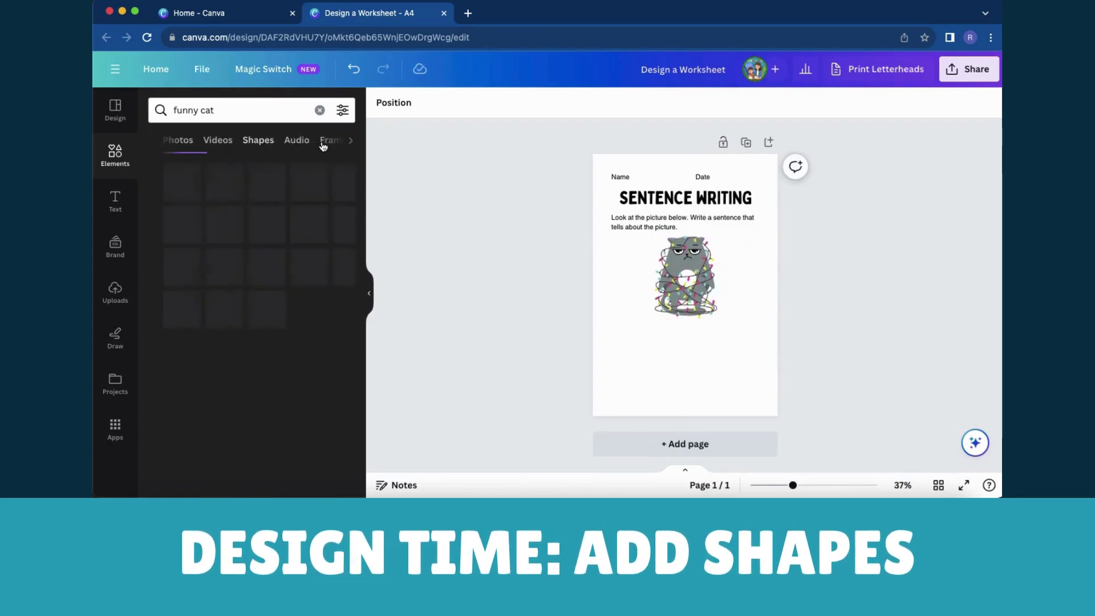
click(320, 112)
text(sq)
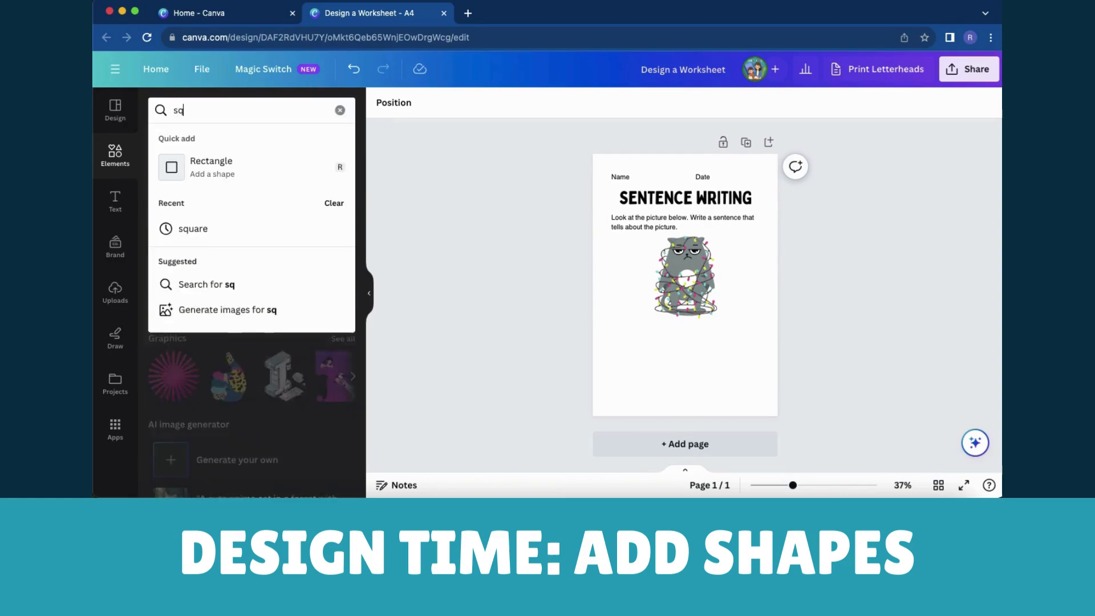
text(uare)
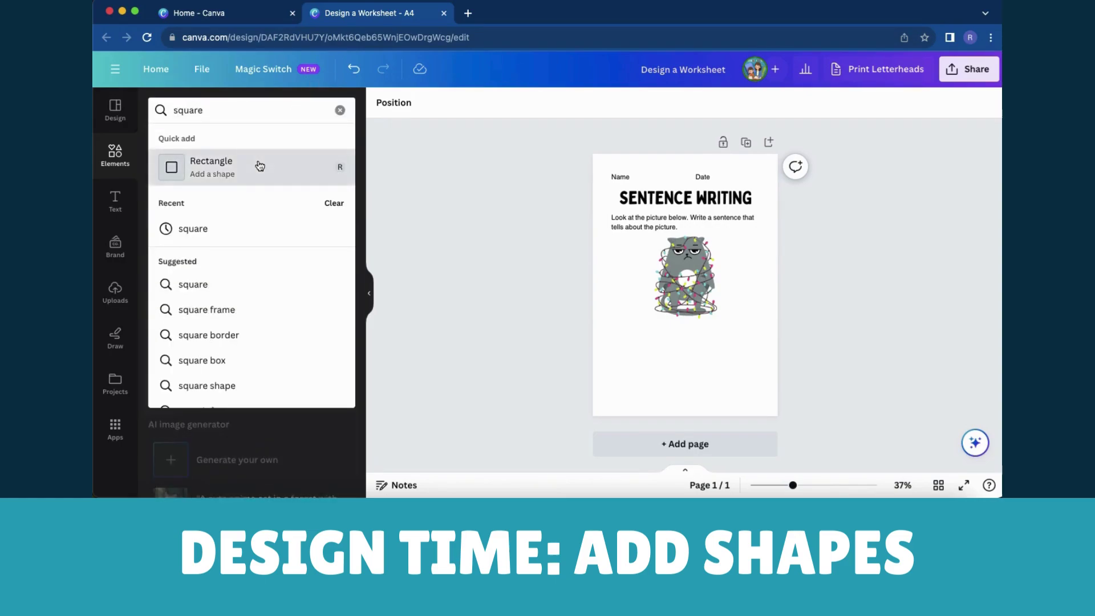
click(265, 163)
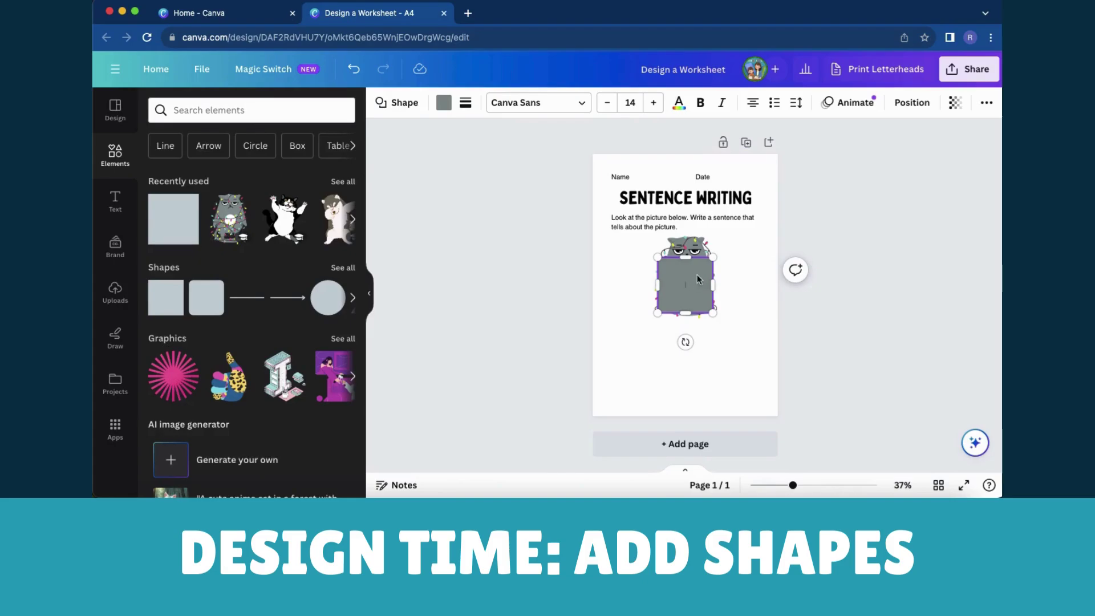
drag(703, 274, 681, 247)
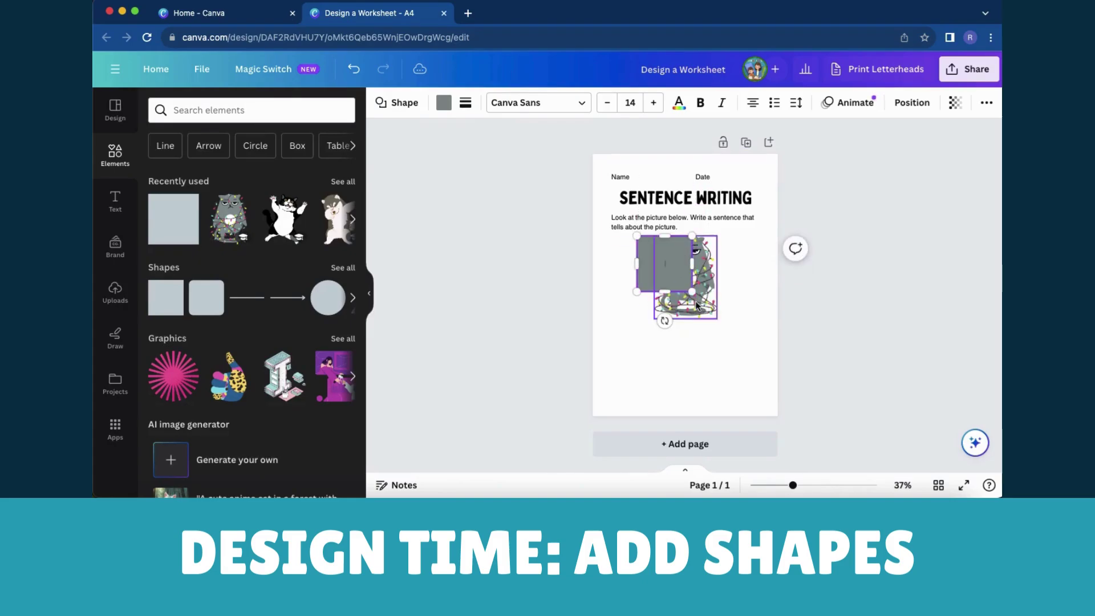
drag(693, 293, 739, 326)
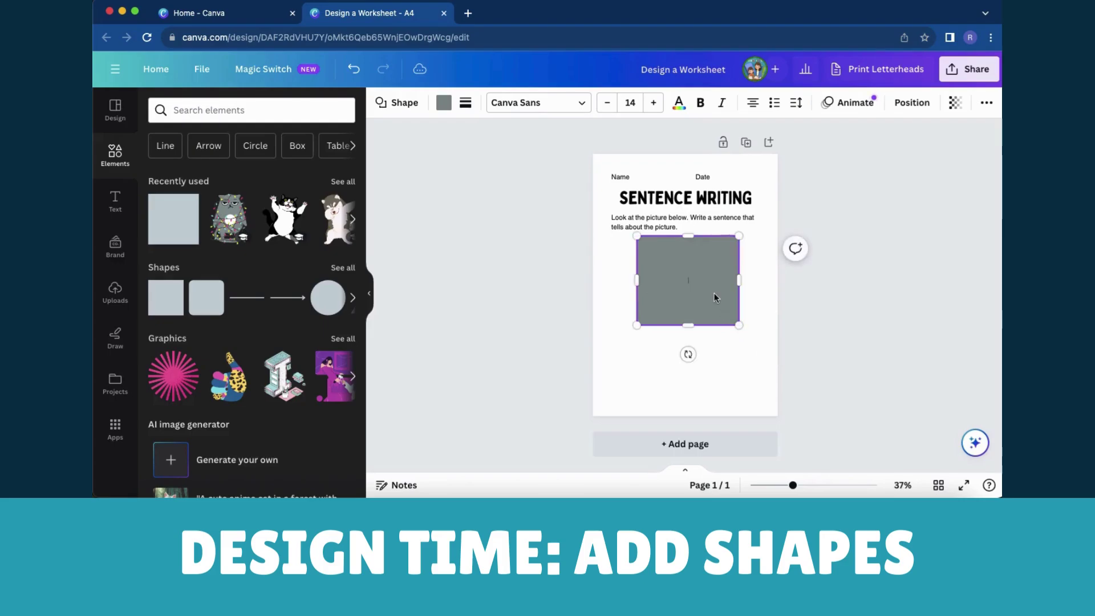
click(444, 104)
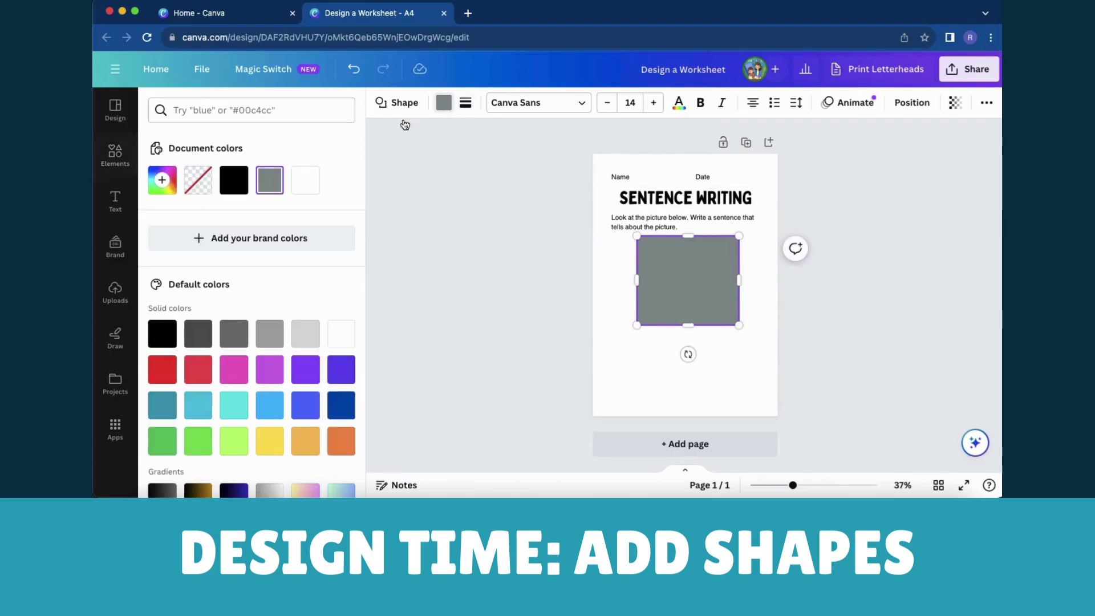
Step: Make the square transparent with a thicker black border and rounded corners, layered with the cat
click(201, 185)
click(465, 106)
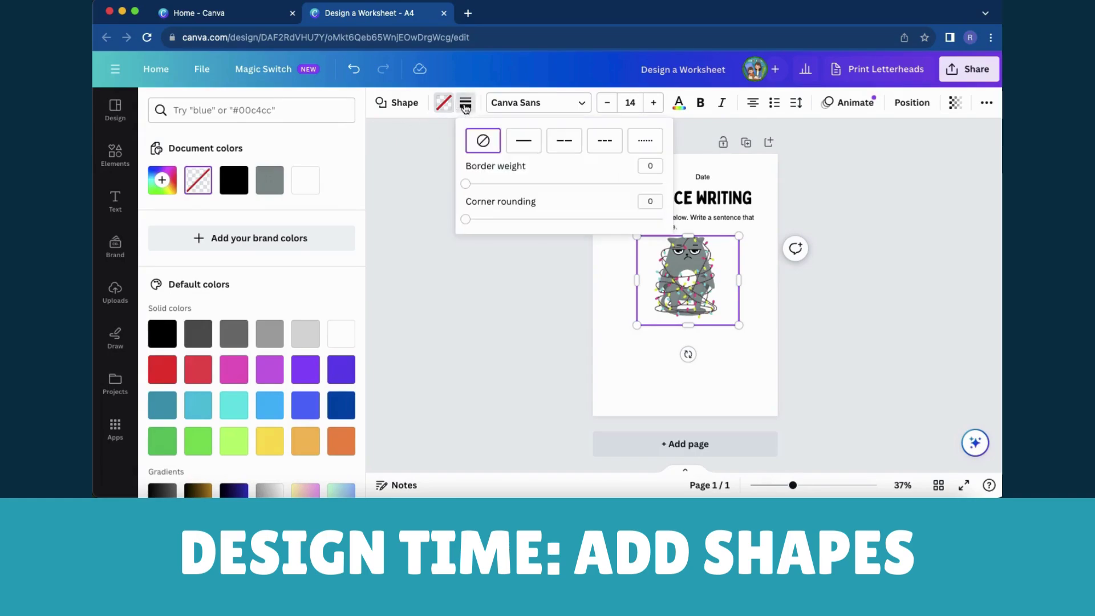
mouse_move(467, 222)
mouse_down()
mouse_move(477, 220)
mouse_move(479, 184)
mouse_move(477, 221)
mouse_up()
click(931, 104)
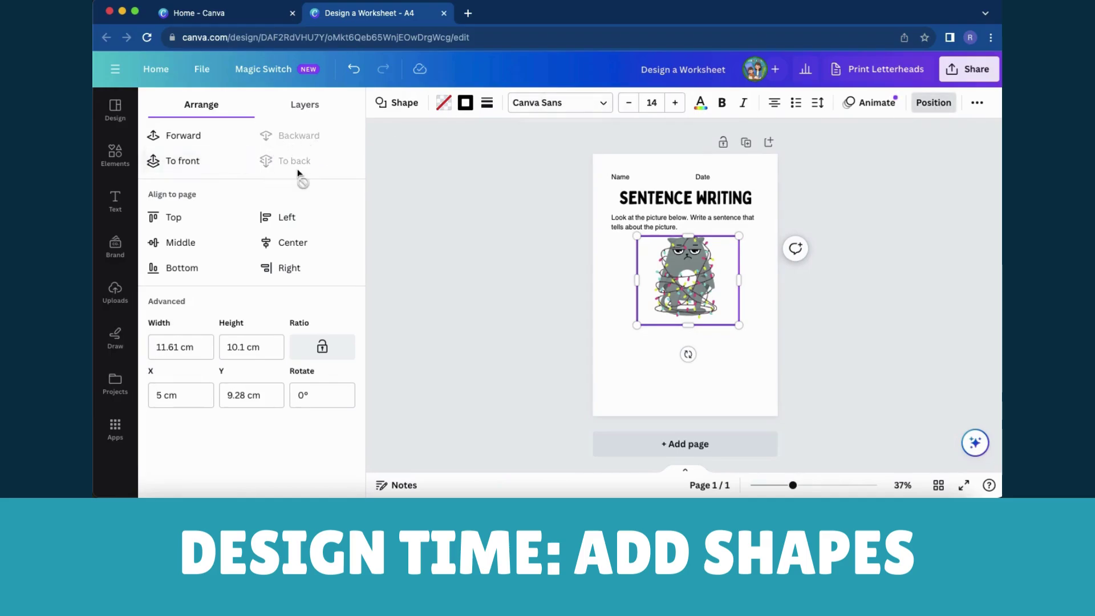
click(606, 303)
click(705, 299)
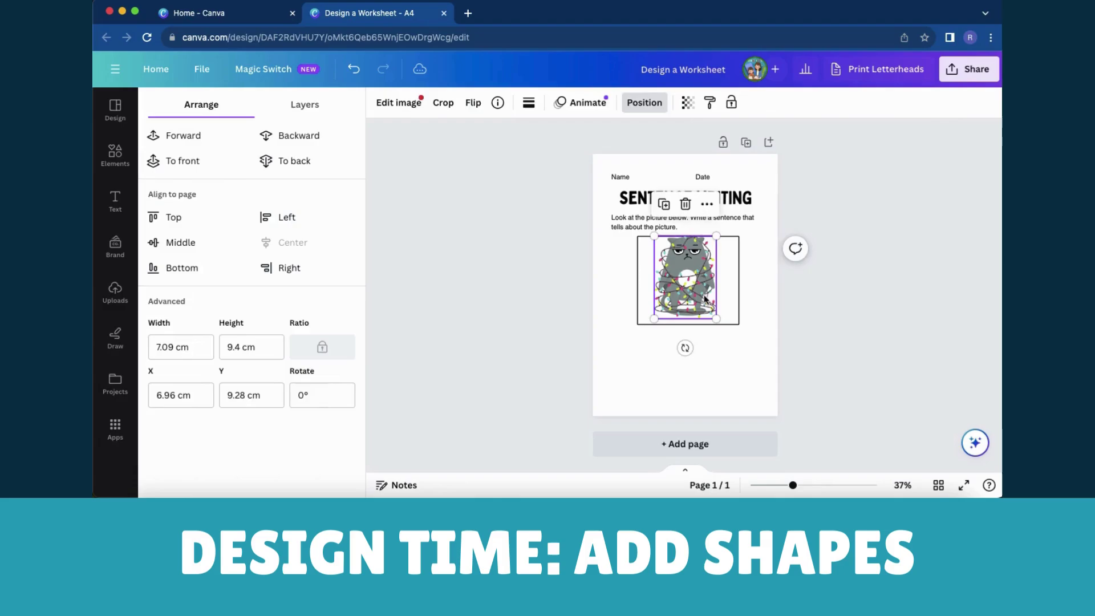
click(729, 310)
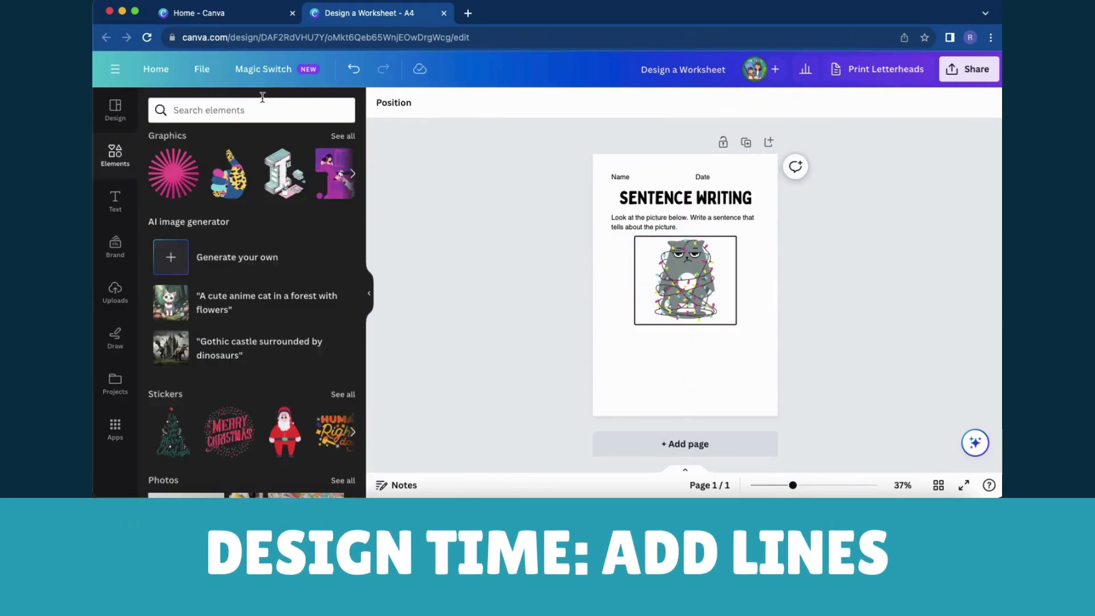
Step: Add straight writing lines after Name and Date, and a long line below the cat picture
click(252, 111)
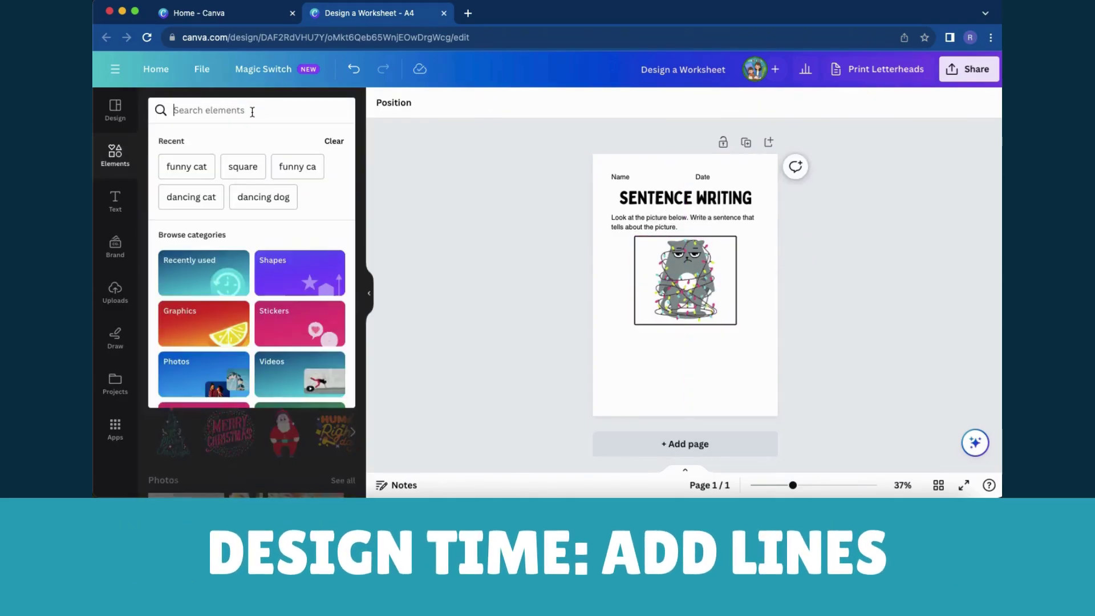
text(line)
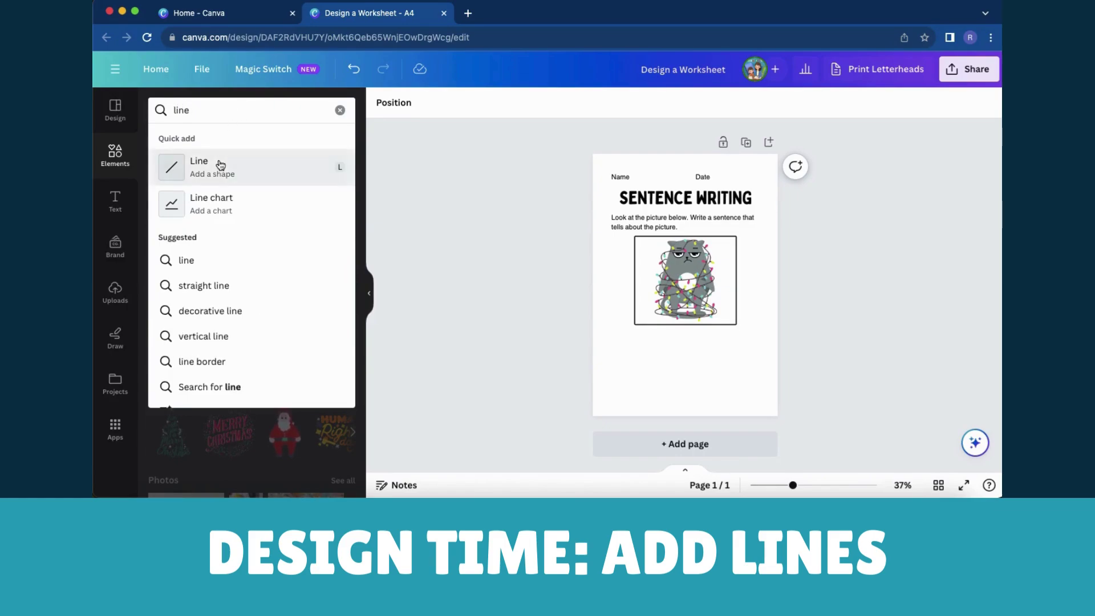
click(221, 164)
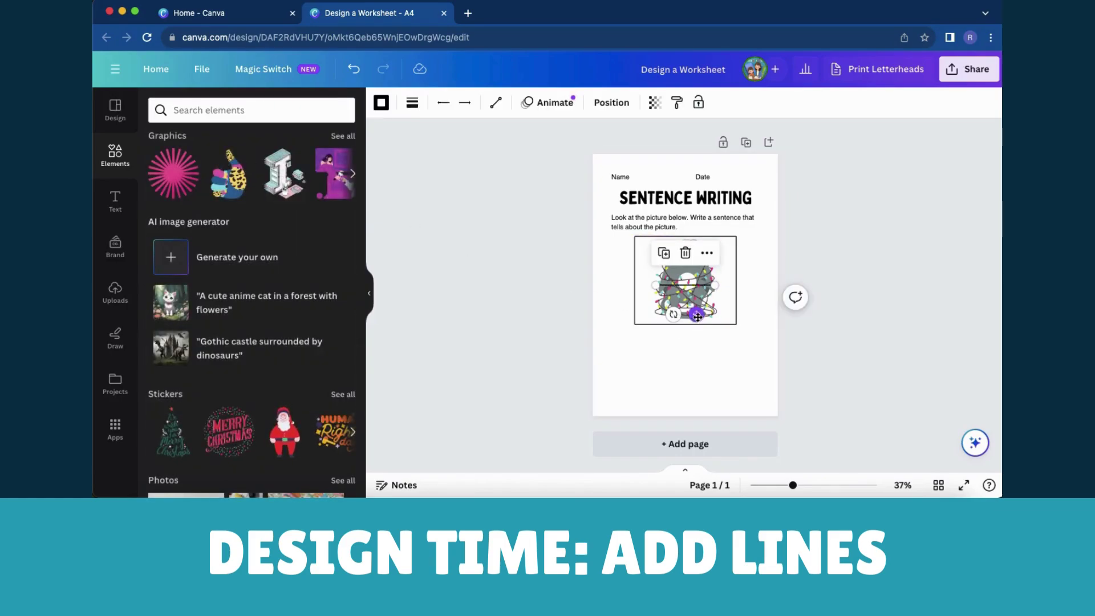
drag(697, 317, 674, 212)
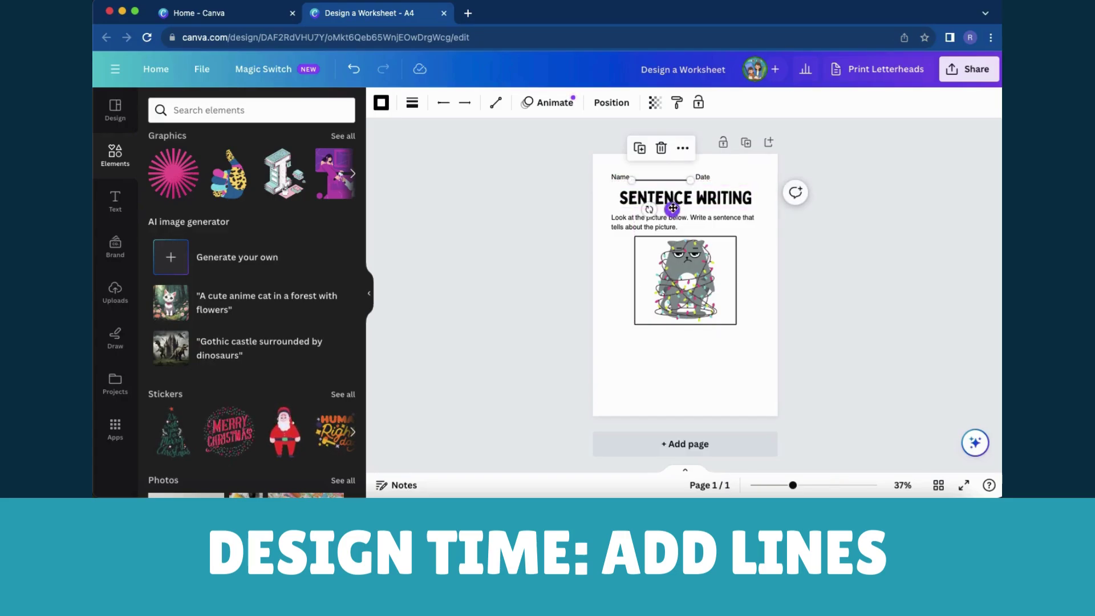
drag(672, 209, 743, 204)
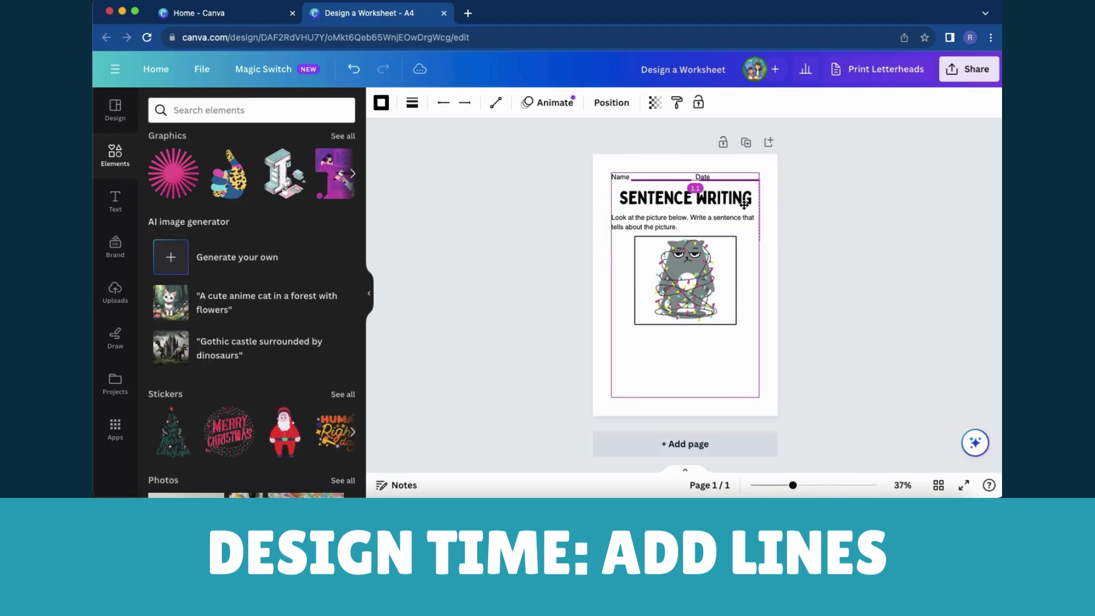
drag(632, 179, 717, 180)
click(680, 181)
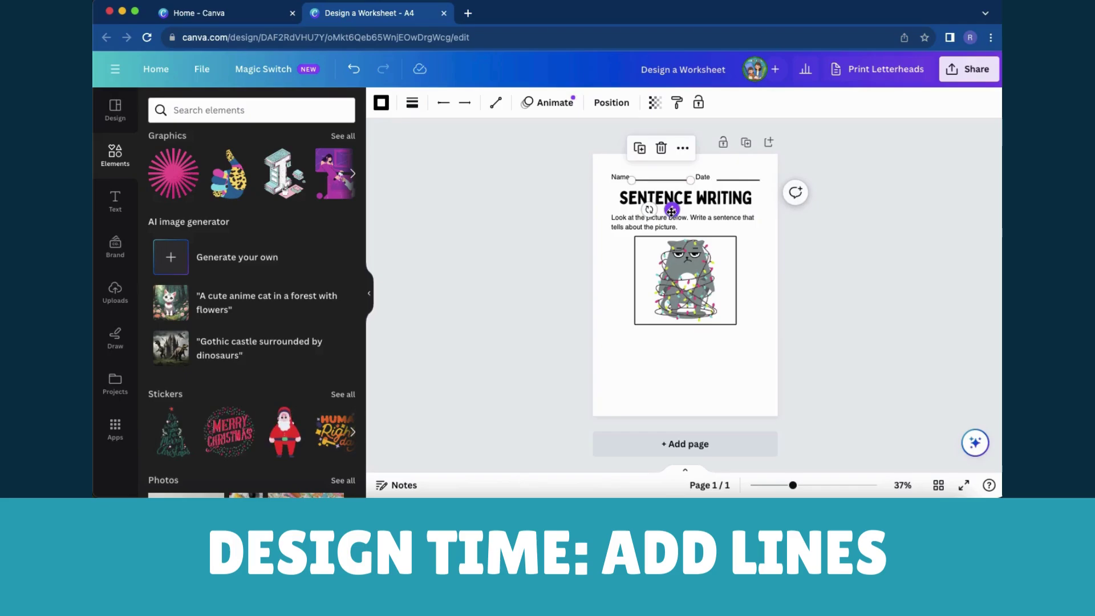
drag(672, 211, 759, 336)
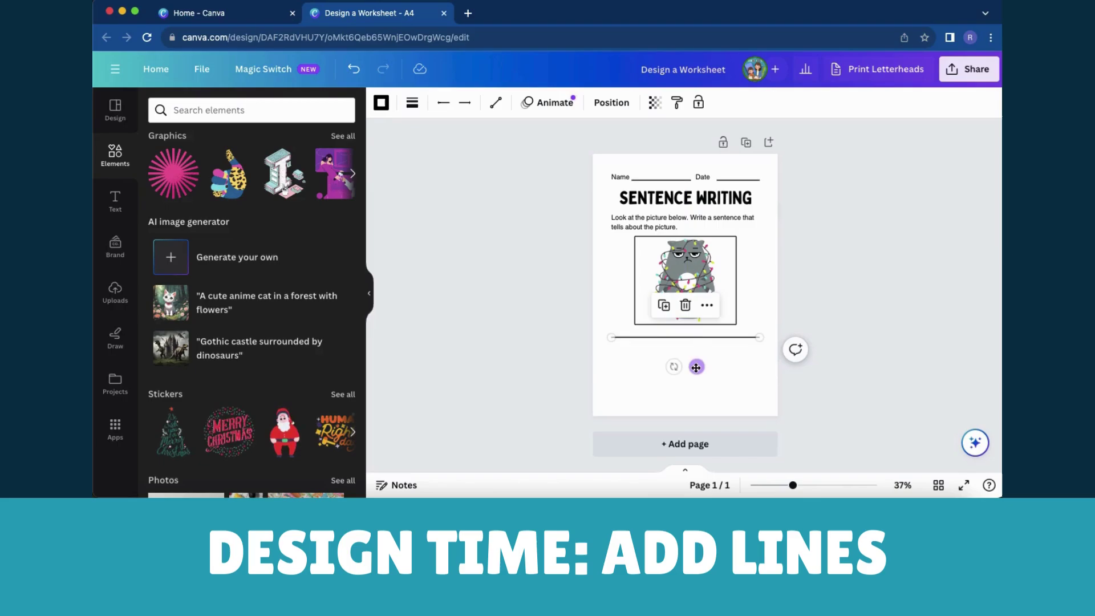
Step: Add a dotted copy beneath the line under the picture, then another solid line below it
drag(697, 362, 696, 377)
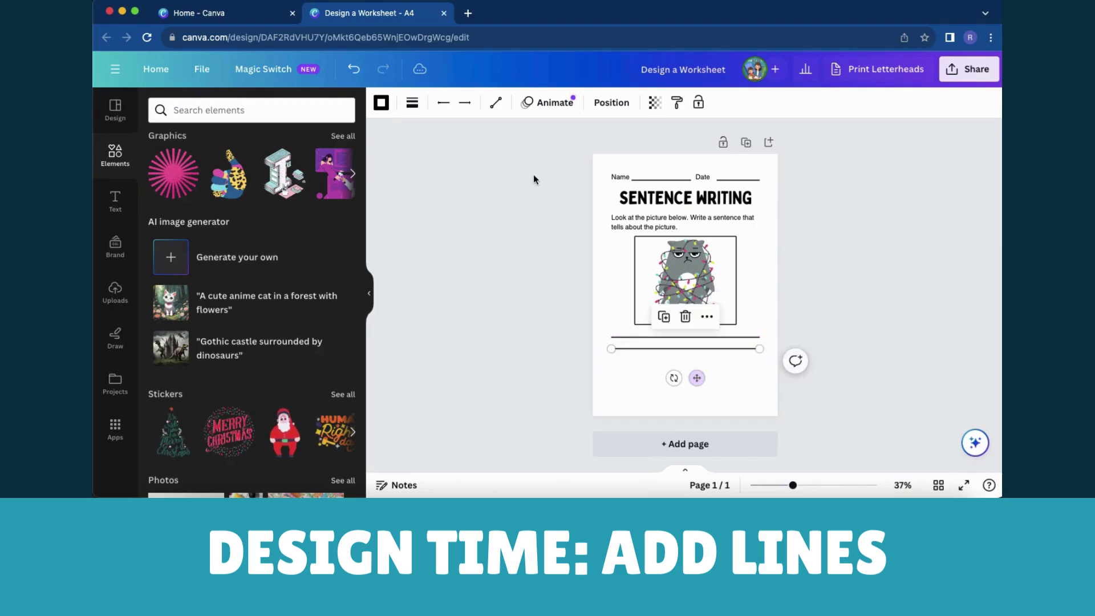
click(412, 103)
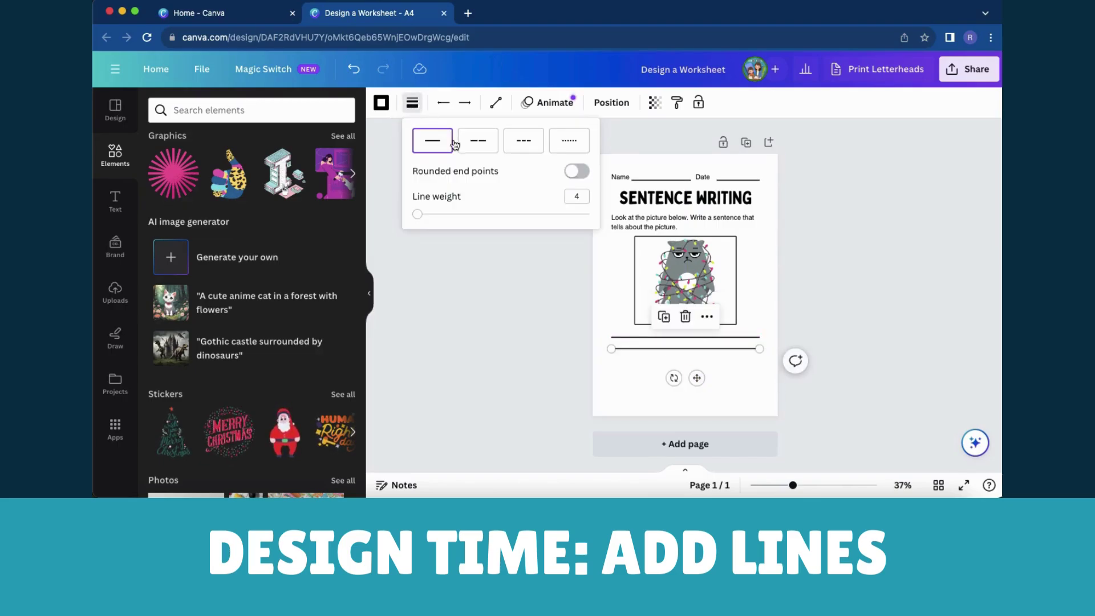
click(565, 146)
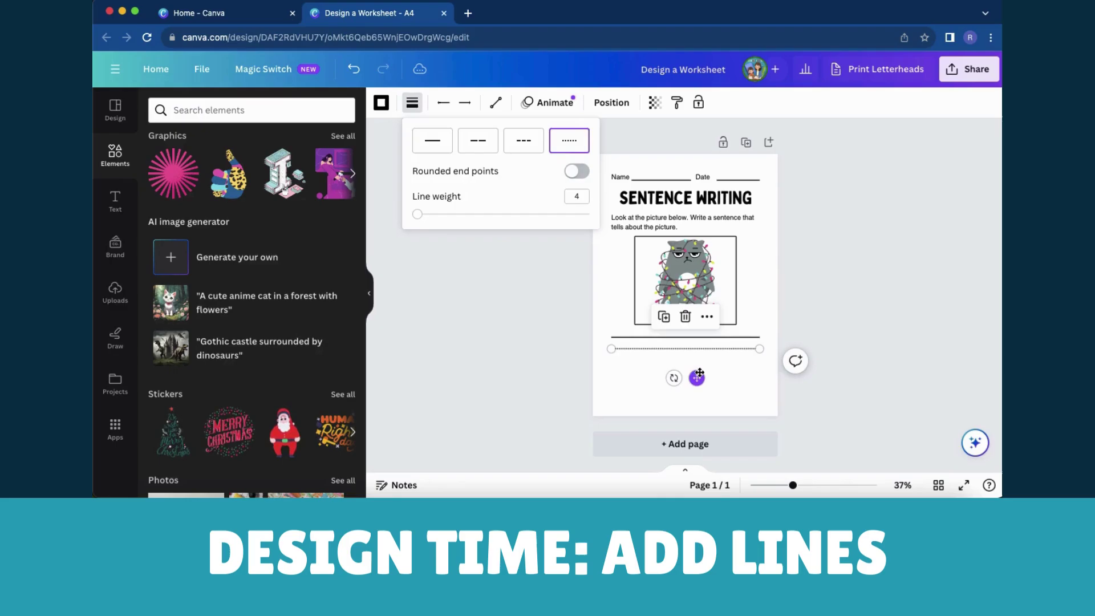
click(722, 343)
click(741, 338)
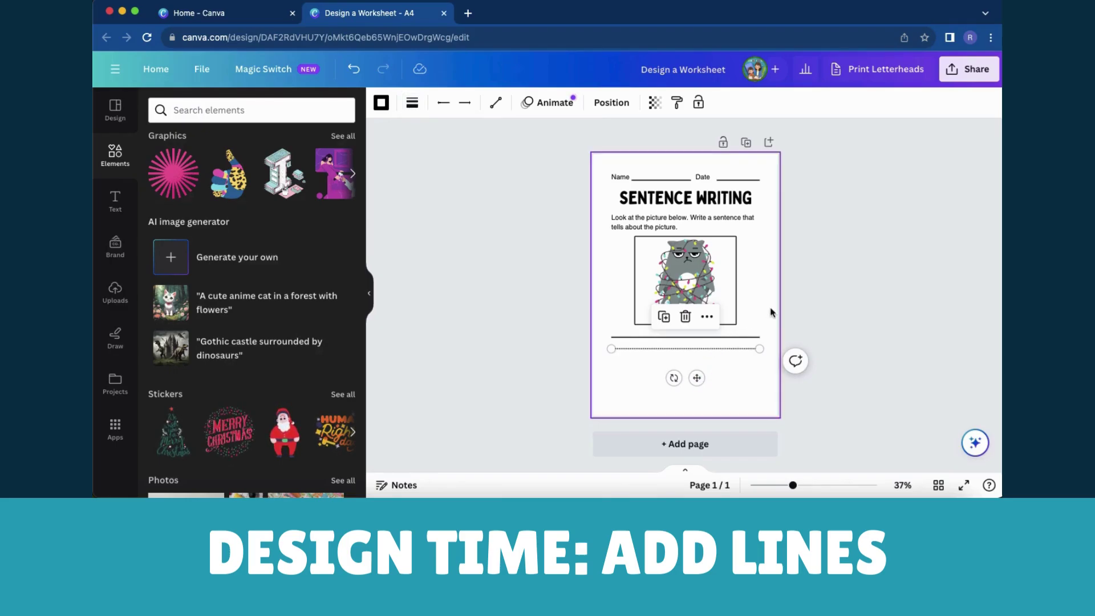
click(756, 338)
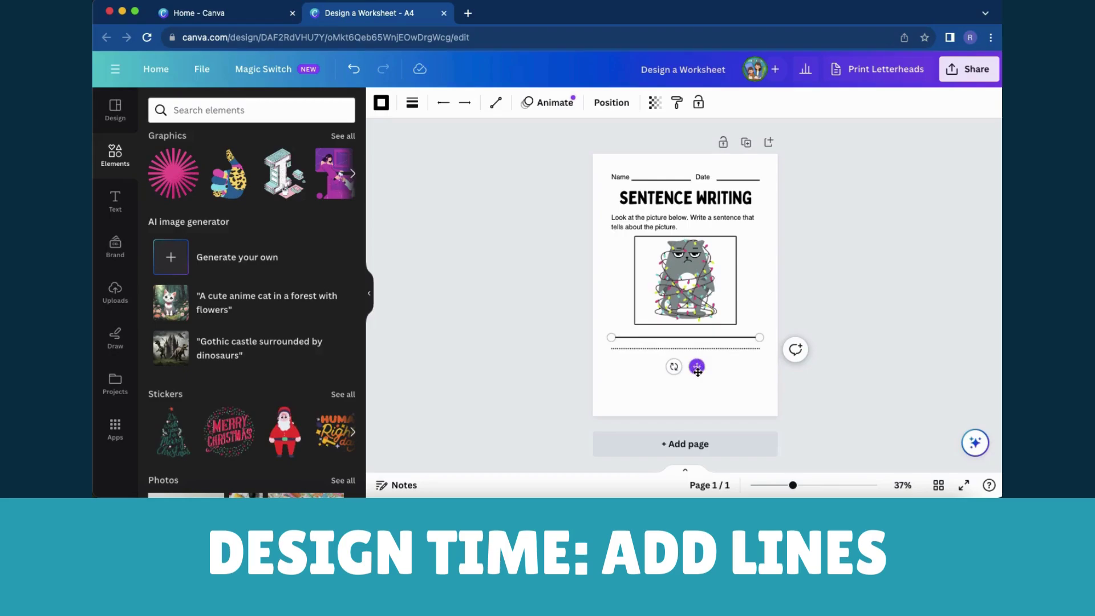
drag(698, 367, 698, 427)
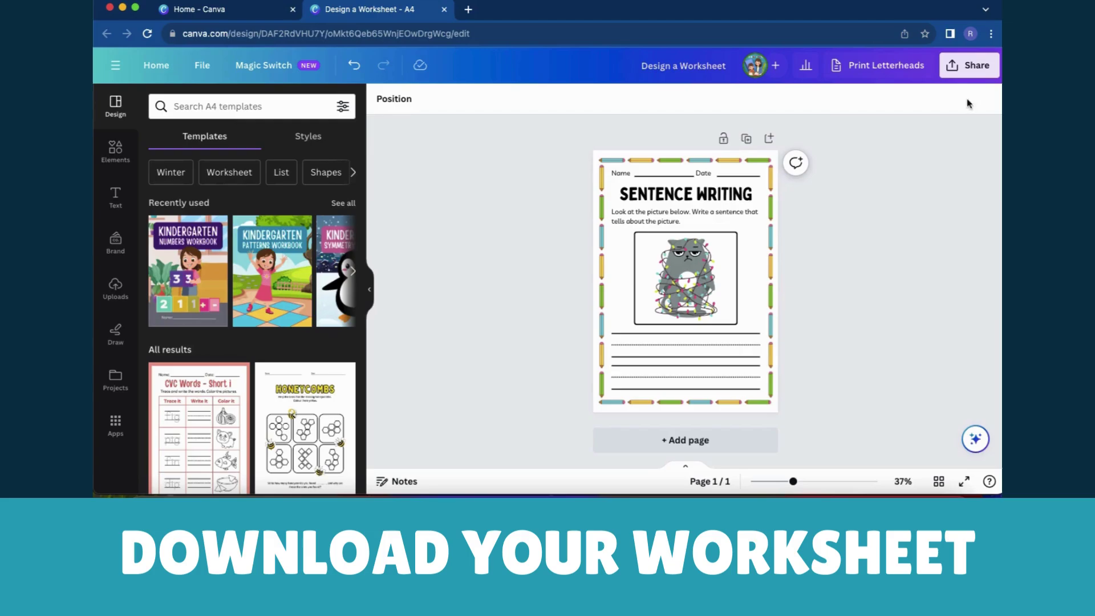
Step: Open the Share download settings and choose PDF Print as the file type
click(966, 67)
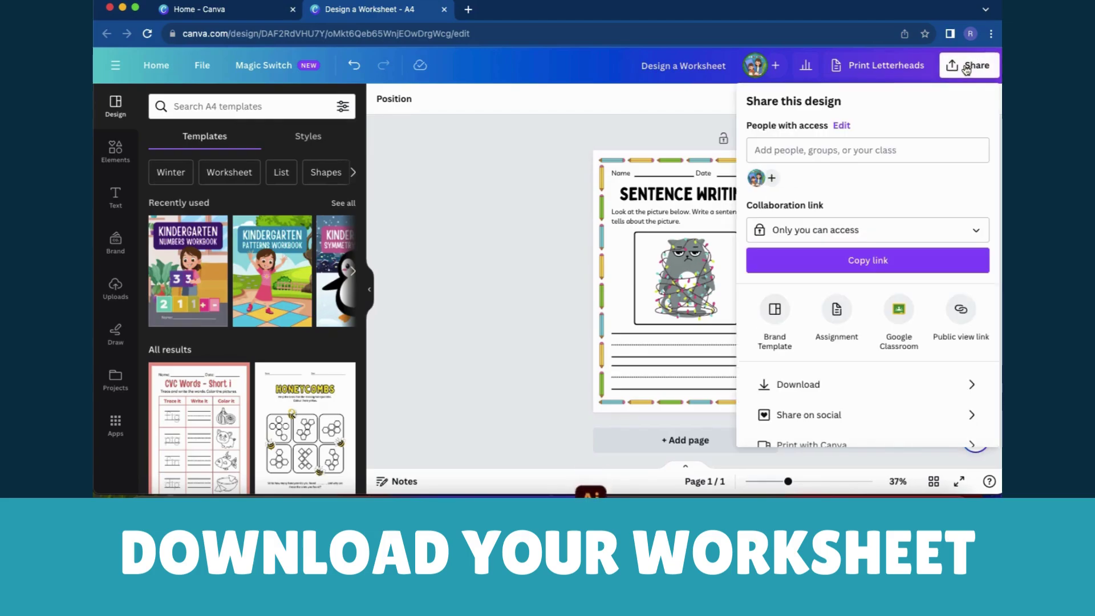
click(872, 384)
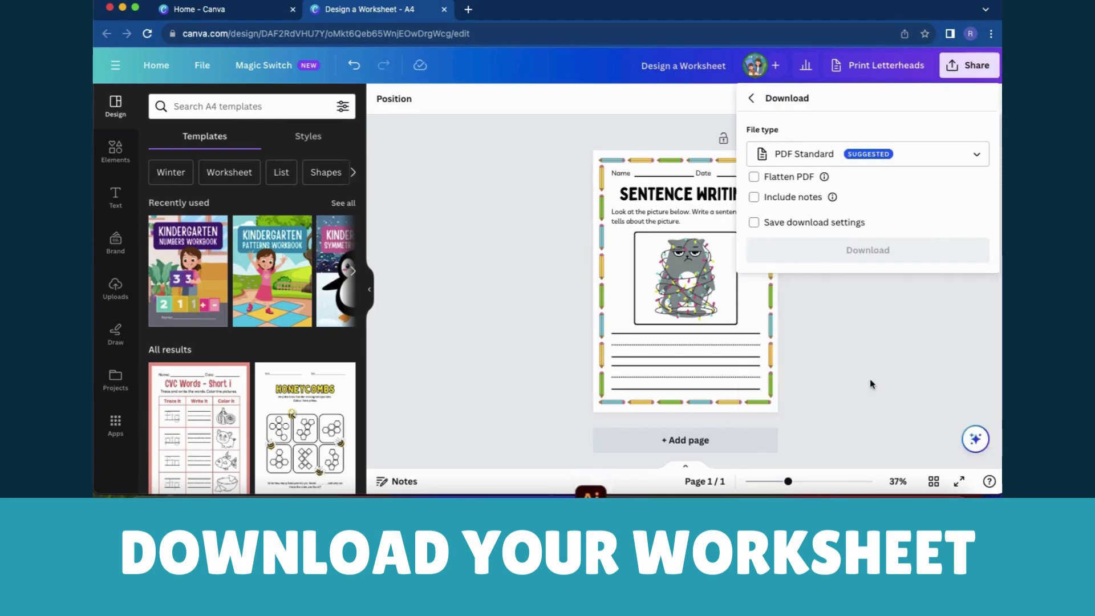
click(955, 164)
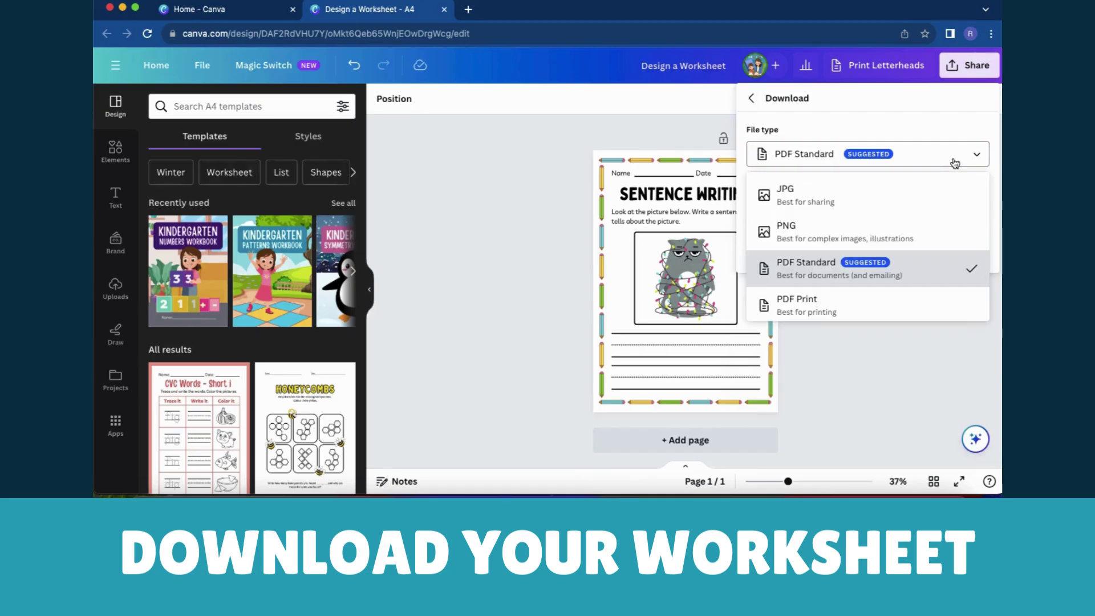
click(879, 312)
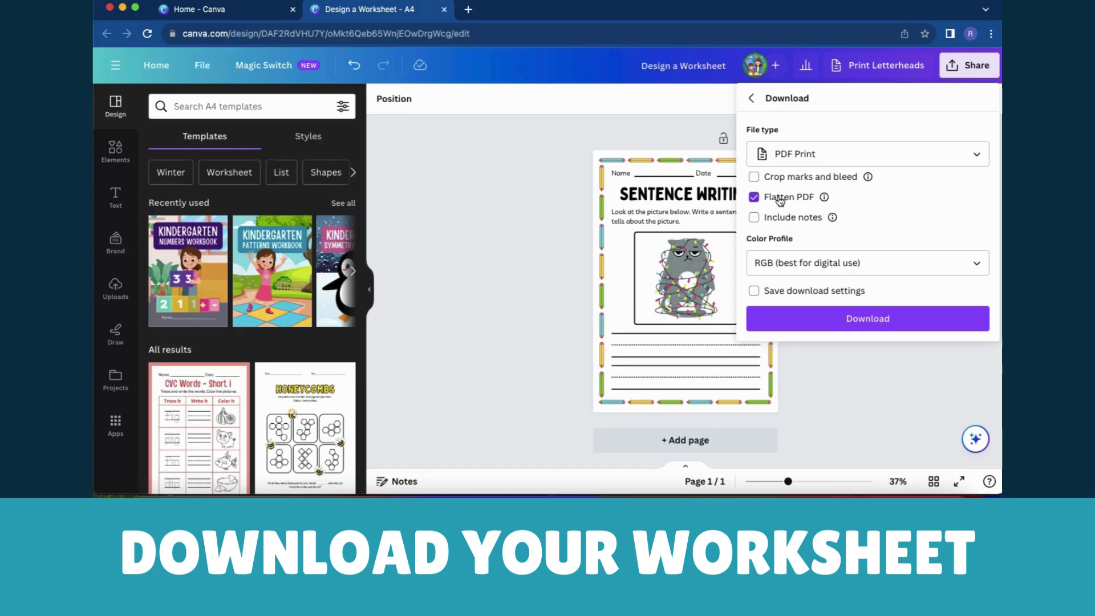
Step: Start downloading the sentence-writing worksheet as a PDF Print file
click(904, 325)
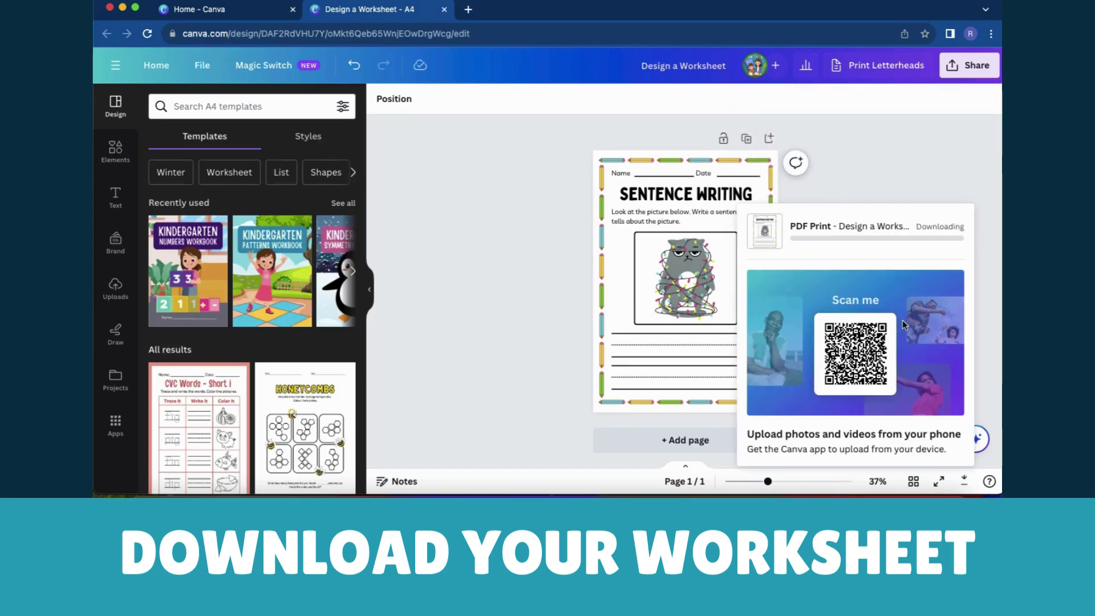